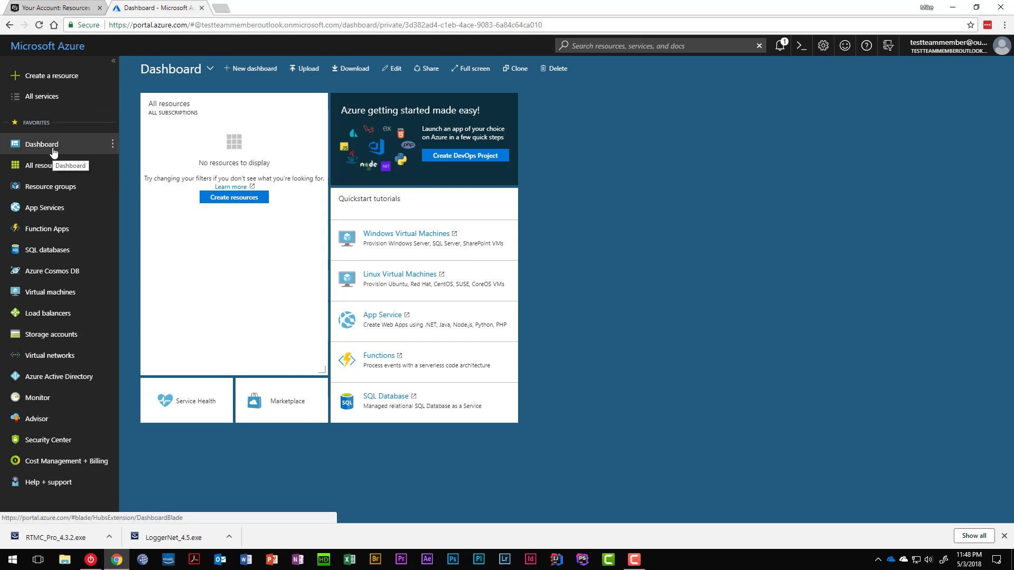
# Step: Show the virtual machines list, open the linked Windows virtual machine quickstart, and review its login and creation instructions alongside the portal
pyautogui.click(52, 294)
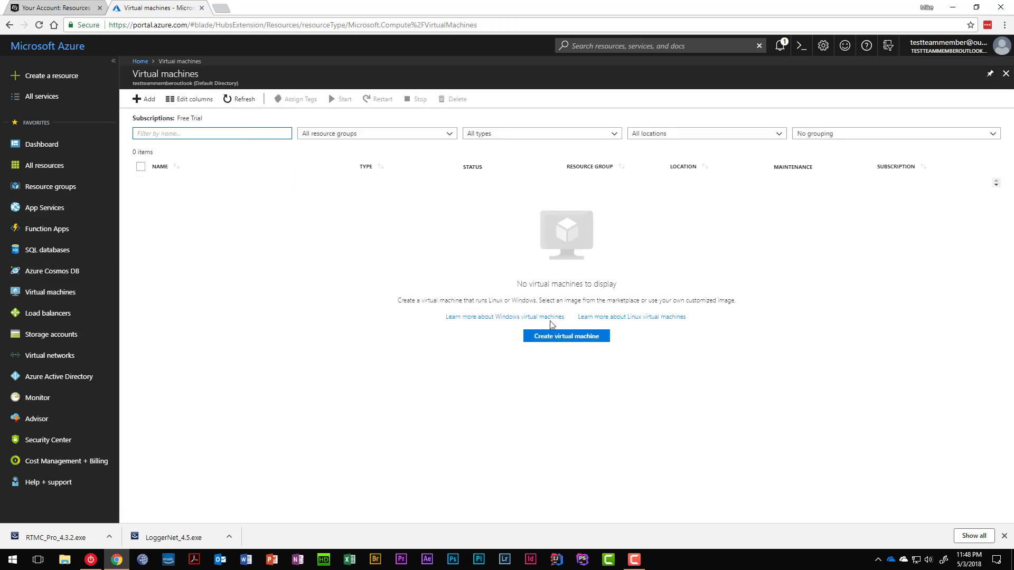
pyautogui.click(509, 317)
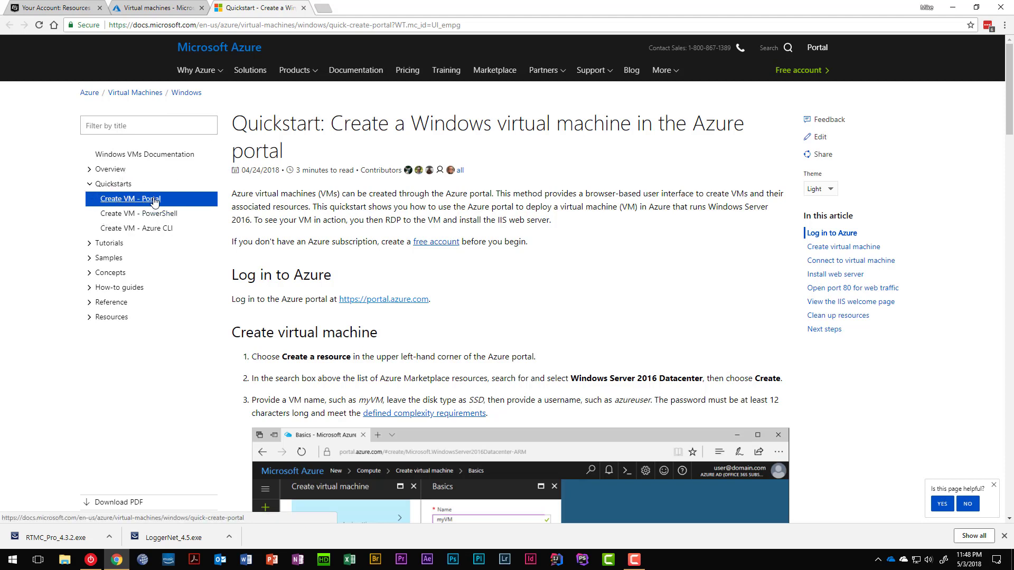
pyautogui.click(147, 7)
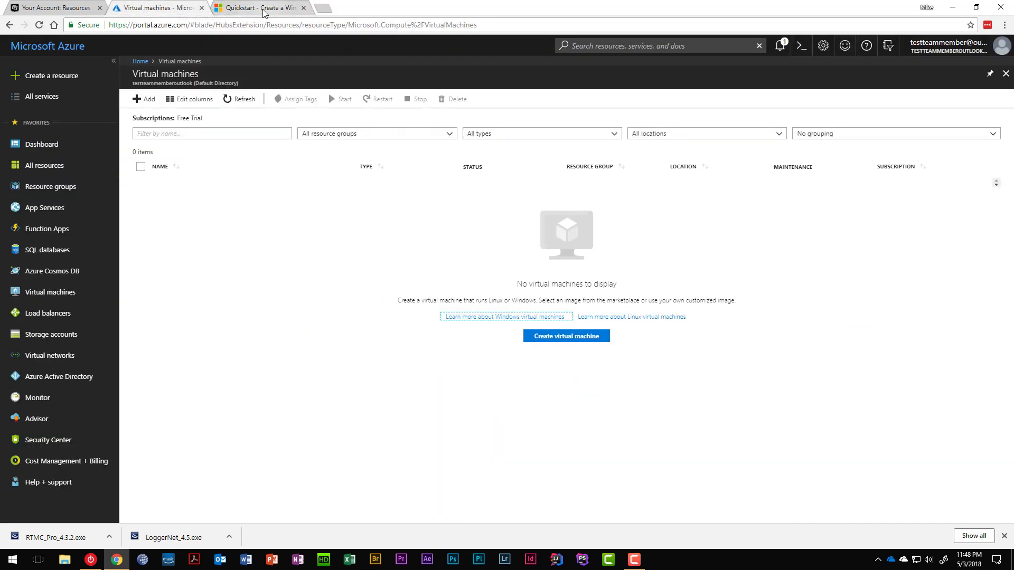
pyautogui.click(238, 9)
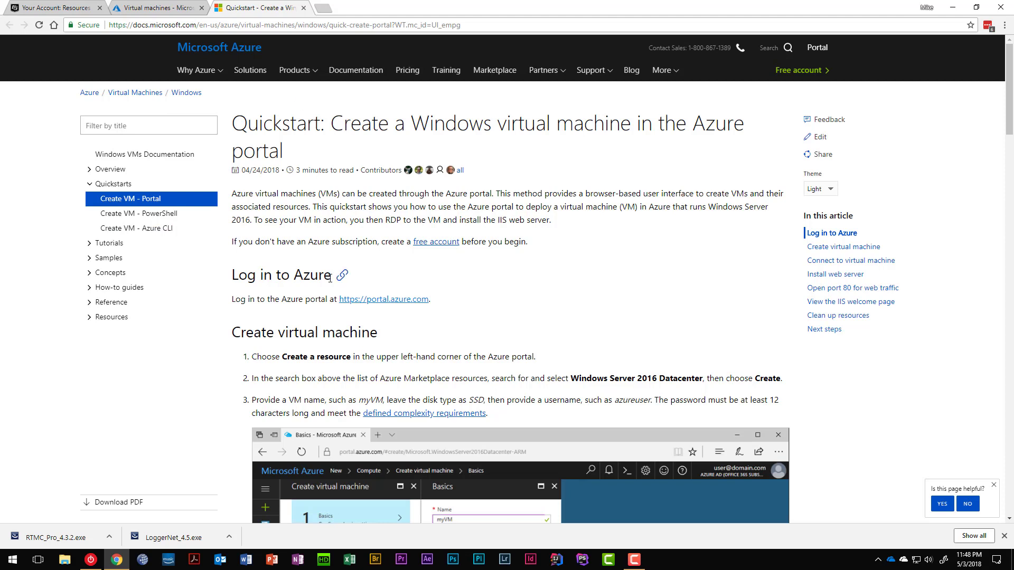
pyautogui.scroll(-2, 270, 188)
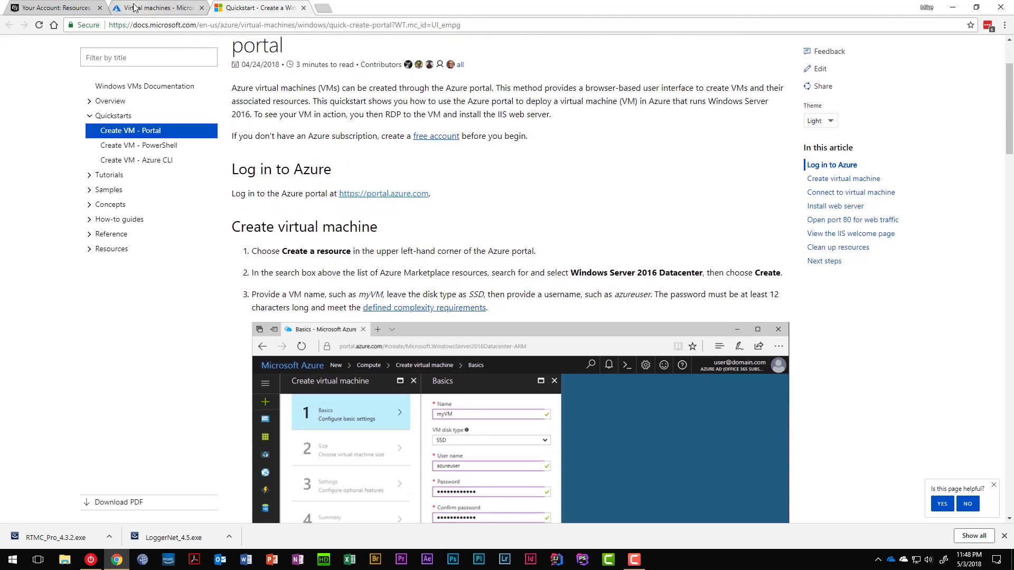
pyautogui.click(180, 9)
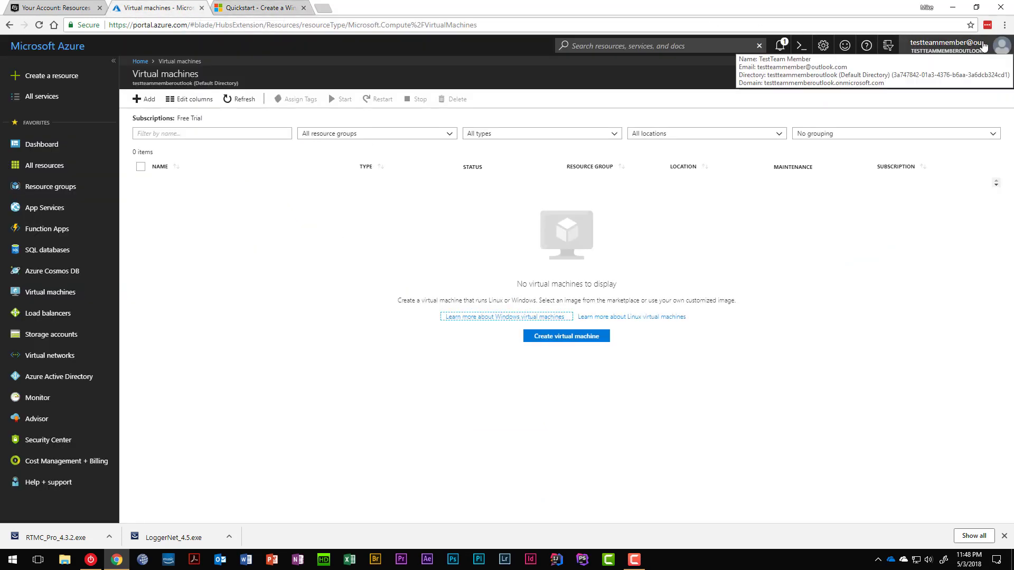
pyautogui.click(259, 10)
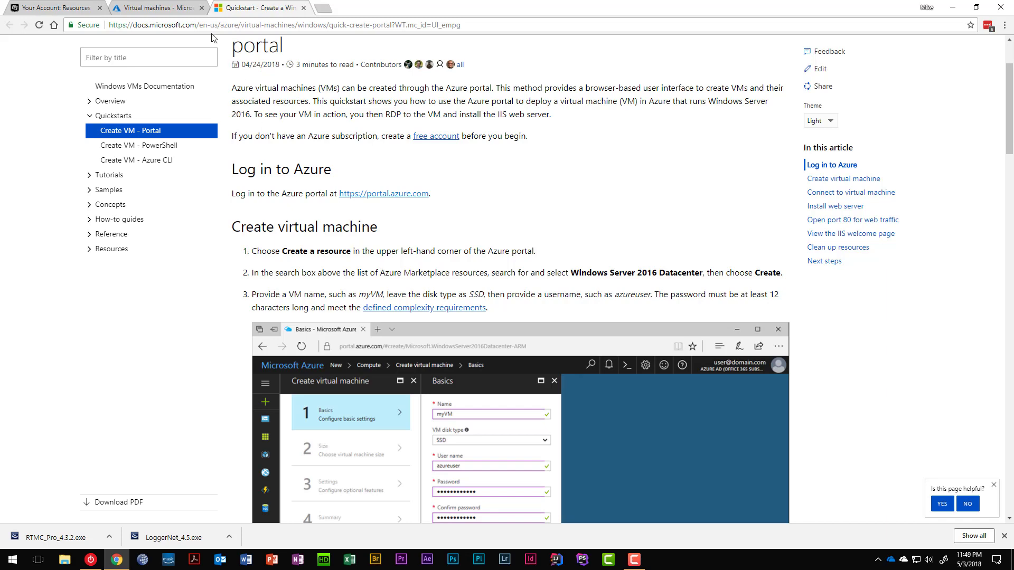
# Step: Start creating a new Windows Server 2016 VM resource in the Azure portal, following the quickstart
pyautogui.click(161, 10)
pyautogui.click(30, 81)
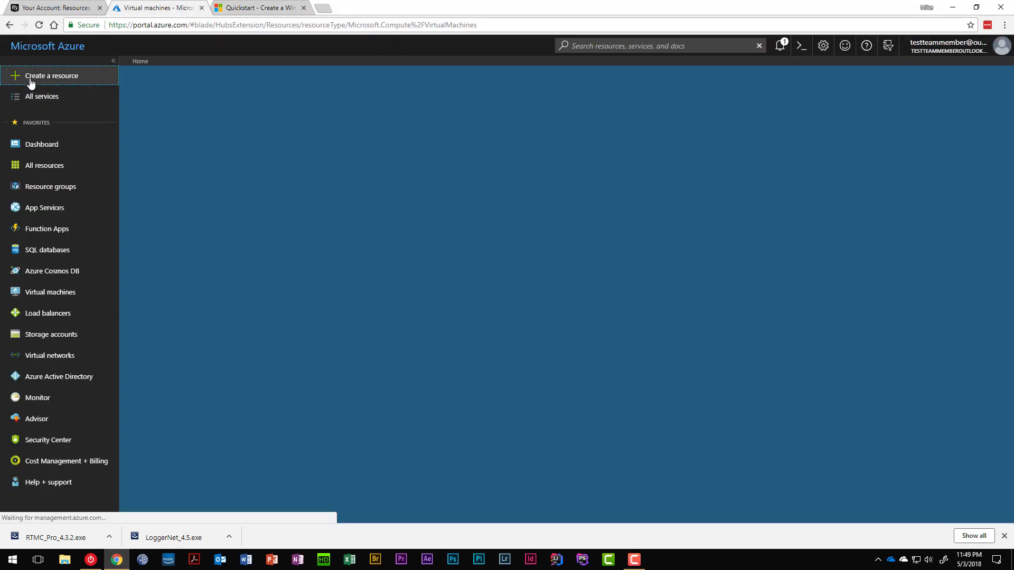
pyautogui.click(262, 11)
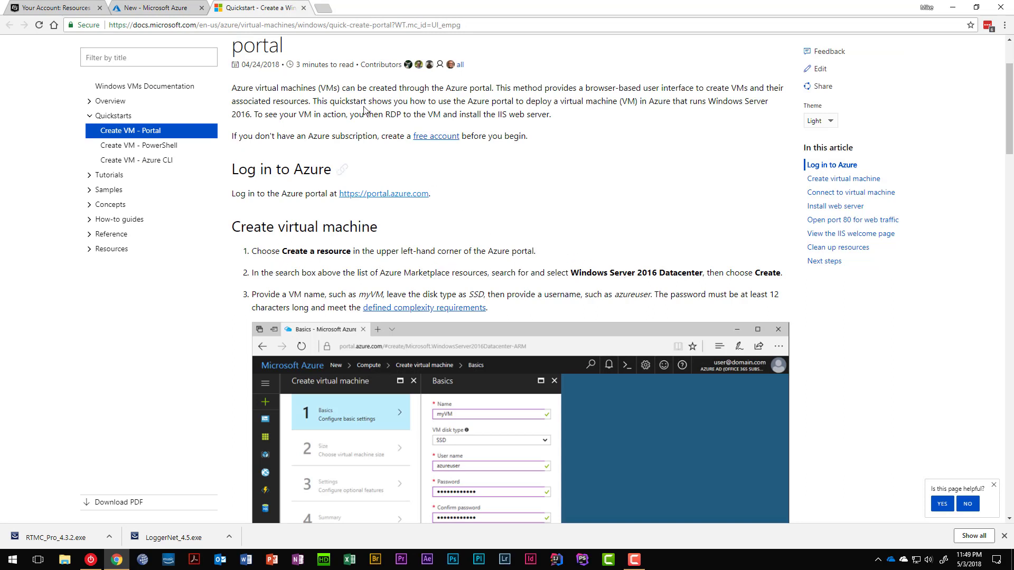
pyautogui.click(161, 10)
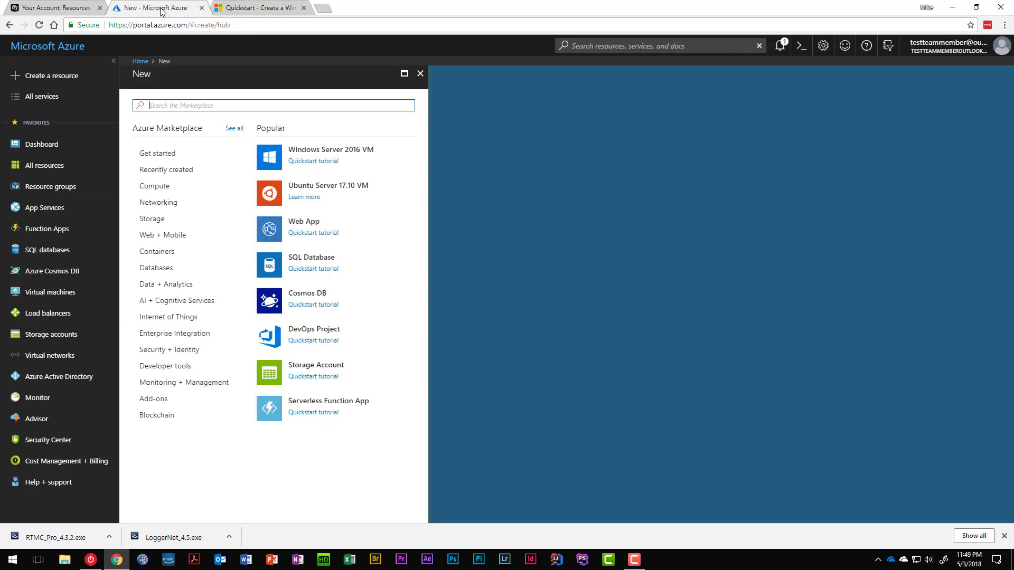
pyautogui.click(318, 152)
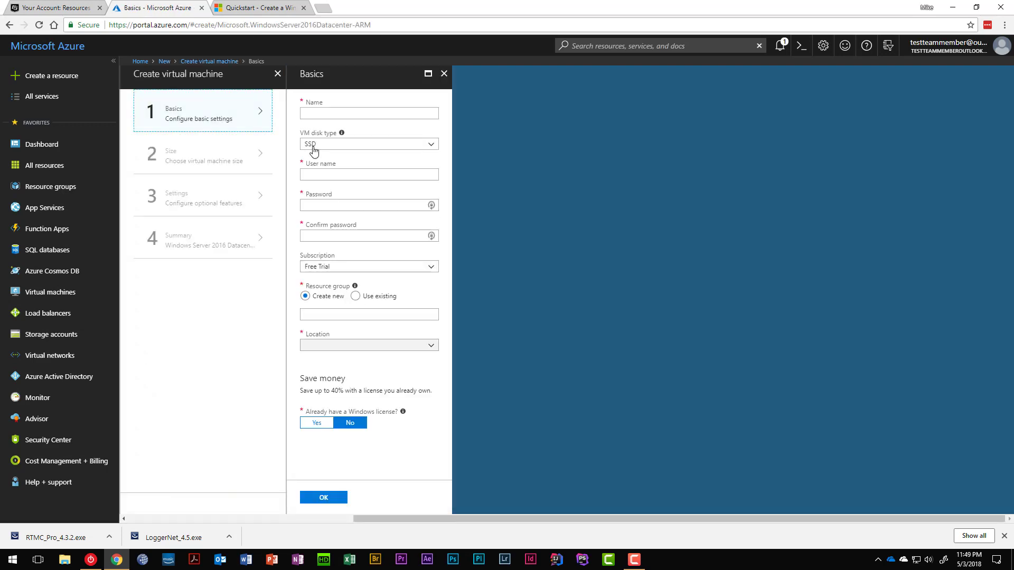
# Step: Check the guide's basic settings example and name the virtual machine gutechecohaus
pyautogui.click(279, 7)
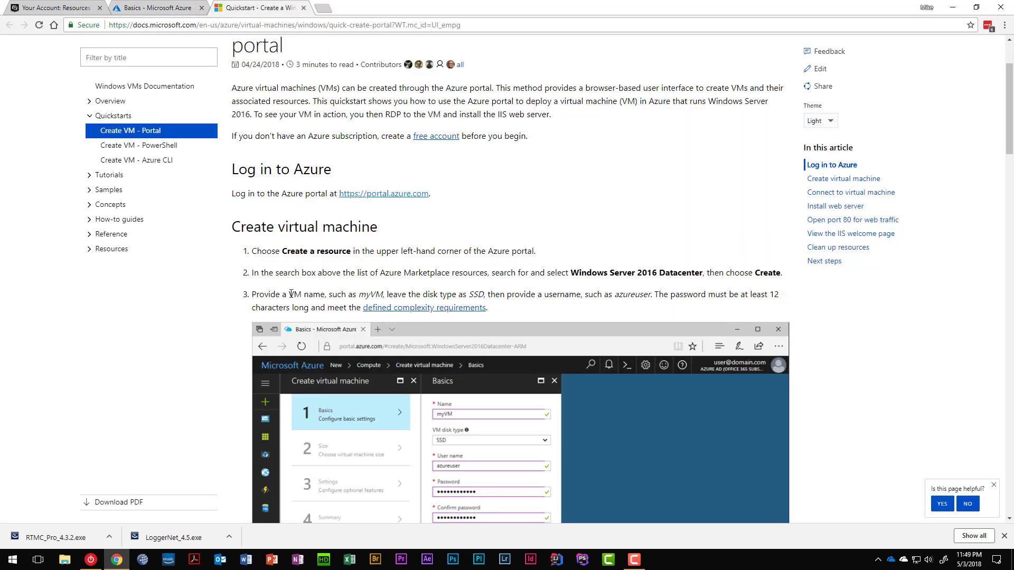
pyautogui.scroll(-3, 291, 294)
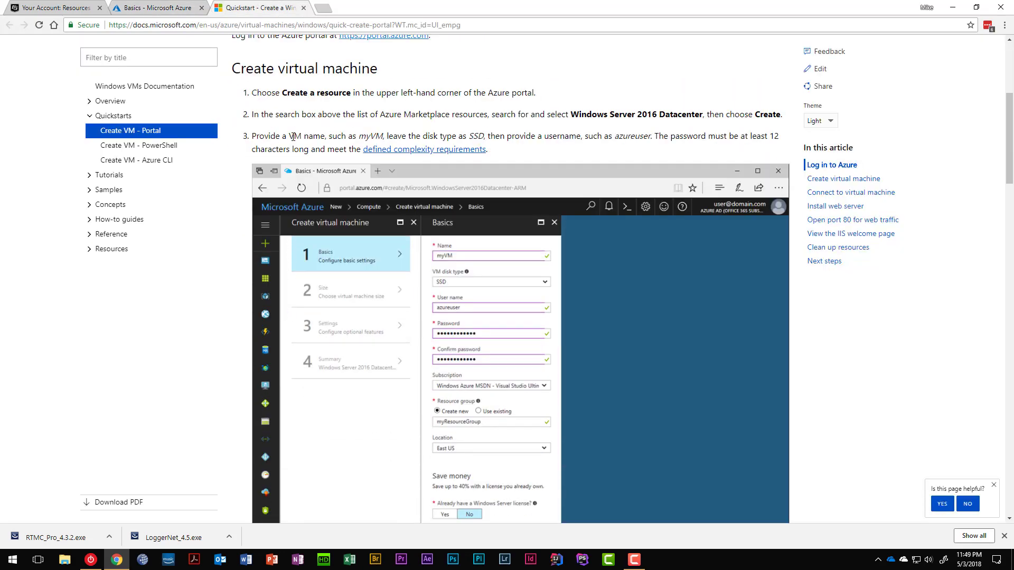
pyautogui.scroll(-1, 294, 140)
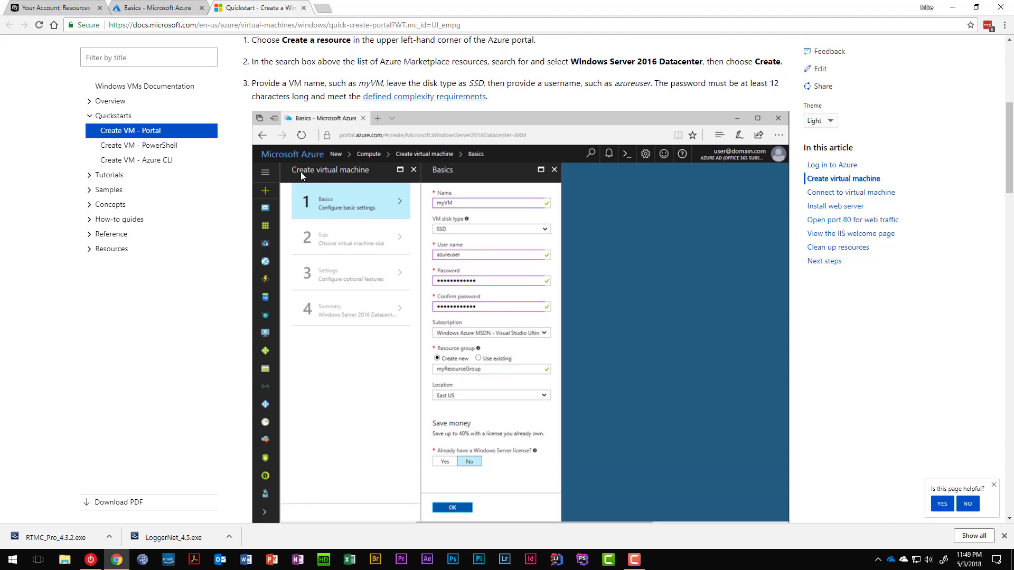
pyautogui.click(160, 4)
pyautogui.click(327, 111)
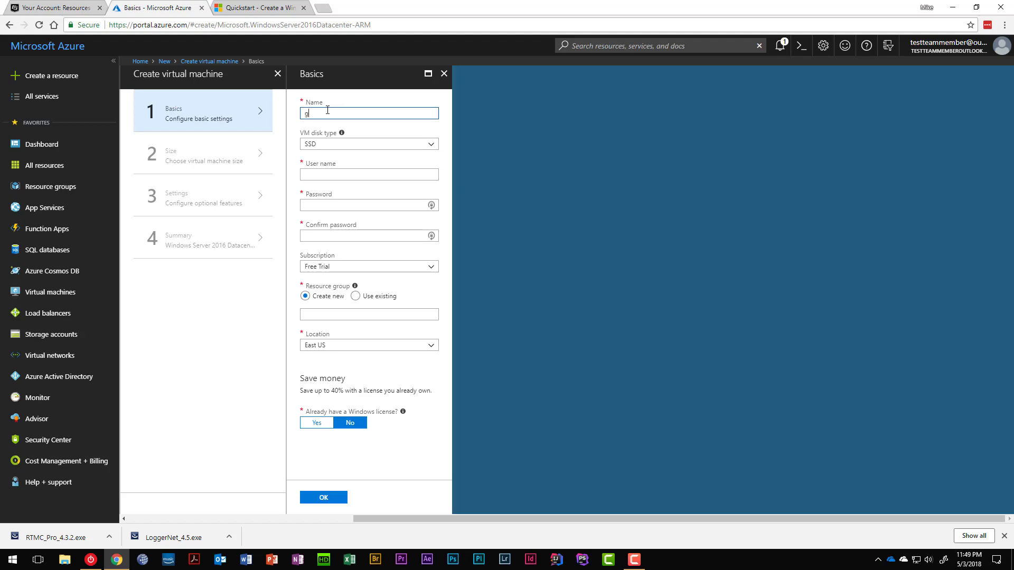
pyautogui.write('gutechecohaus')
# Step: Check the guide's disk type advice and set the VM disk type to HDD
pyautogui.click(225, 4)
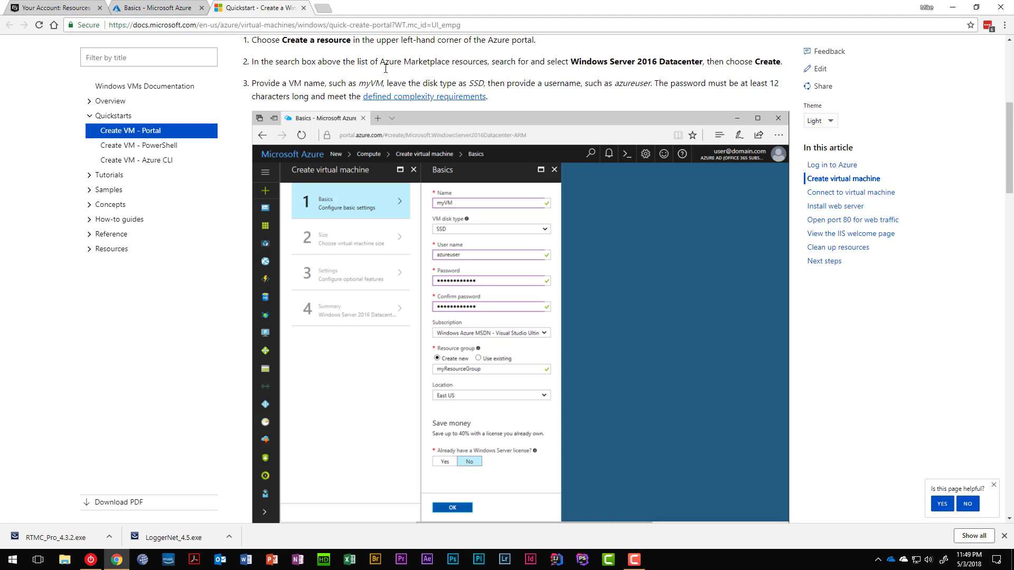
pyautogui.click(155, 7)
pyautogui.click(333, 144)
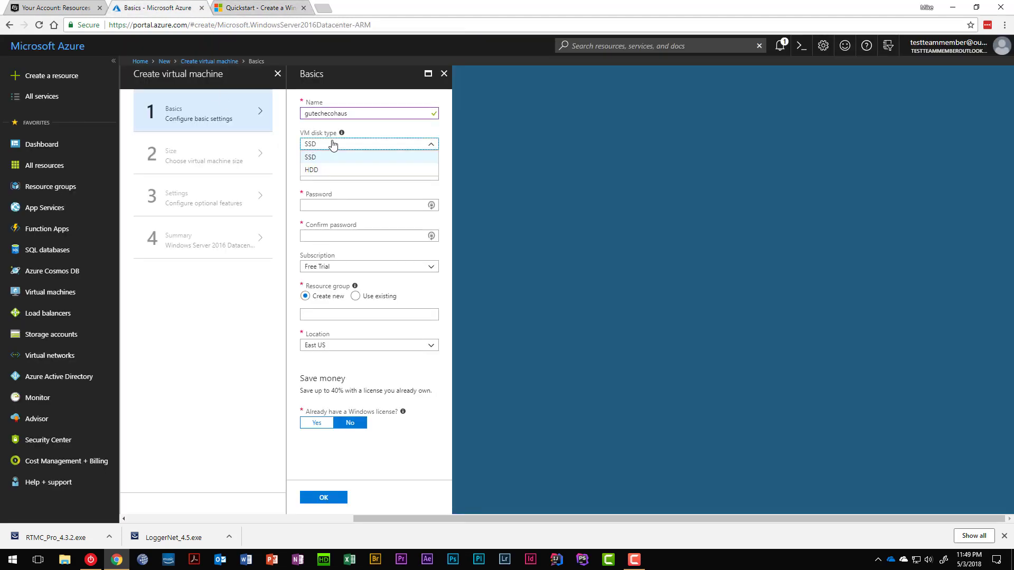
pyautogui.click(336, 170)
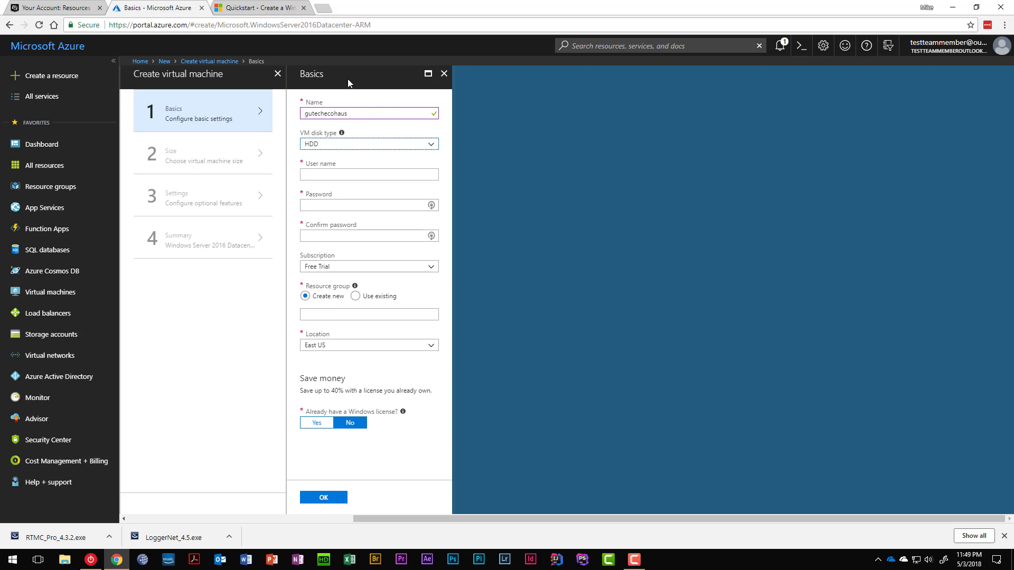
# Step: Check the guide's user name instruction and enter the account user name for the virtual machine
pyautogui.click(254, 5)
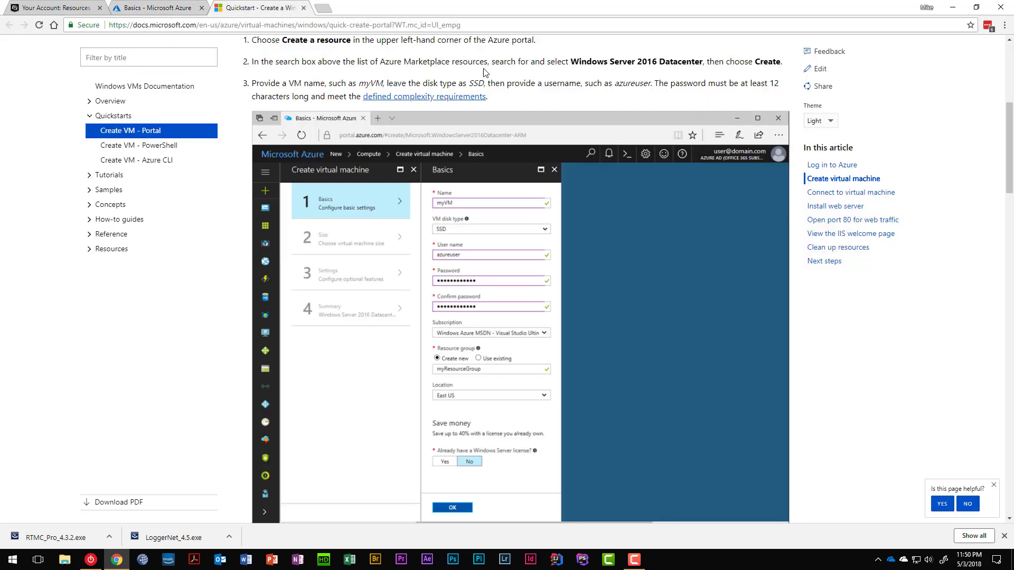
pyautogui.click(158, 8)
pyautogui.click(314, 174)
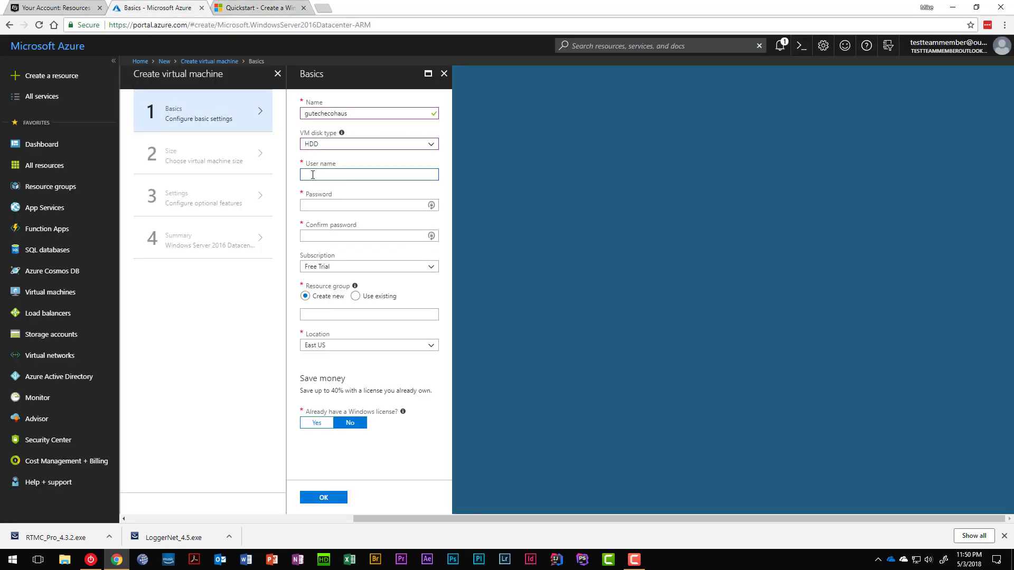
pyautogui.write('mwassmer')
pyautogui.press('Tab')
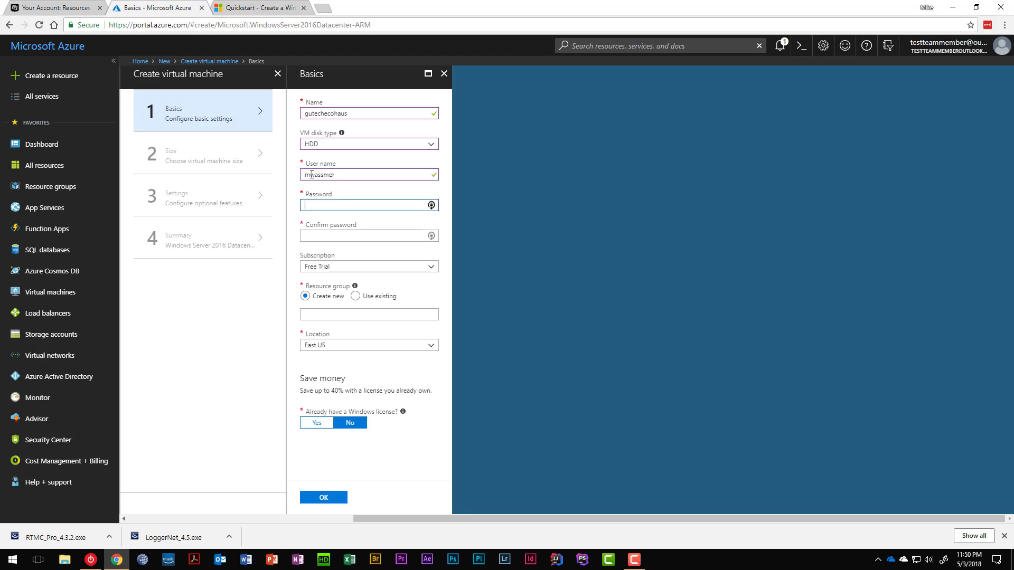
# Step: Check the guide's password instructions and try to enter an account password for the virtual machine
pyautogui.click(263, 7)
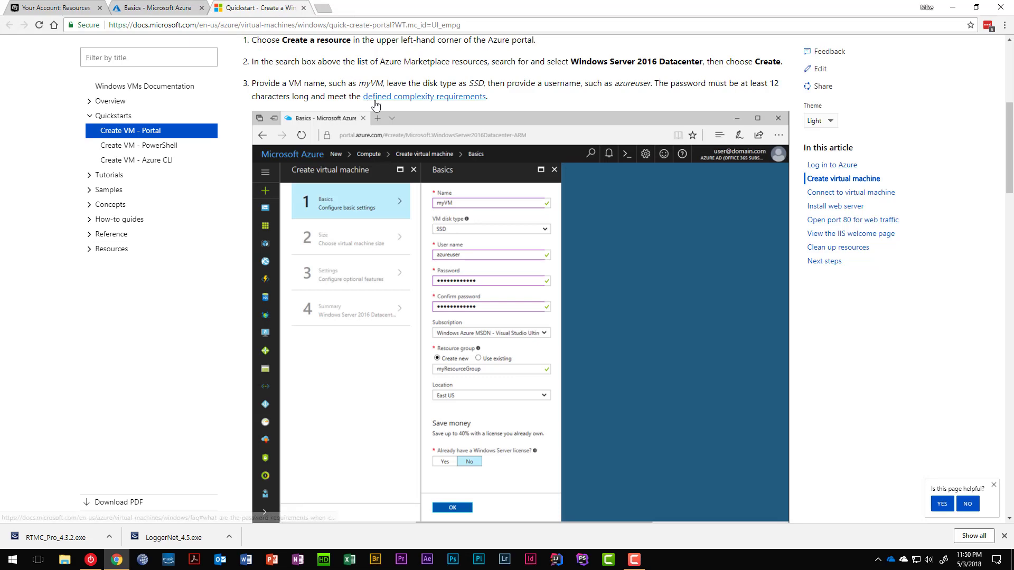
pyautogui.scroll(-9, 375, 106)
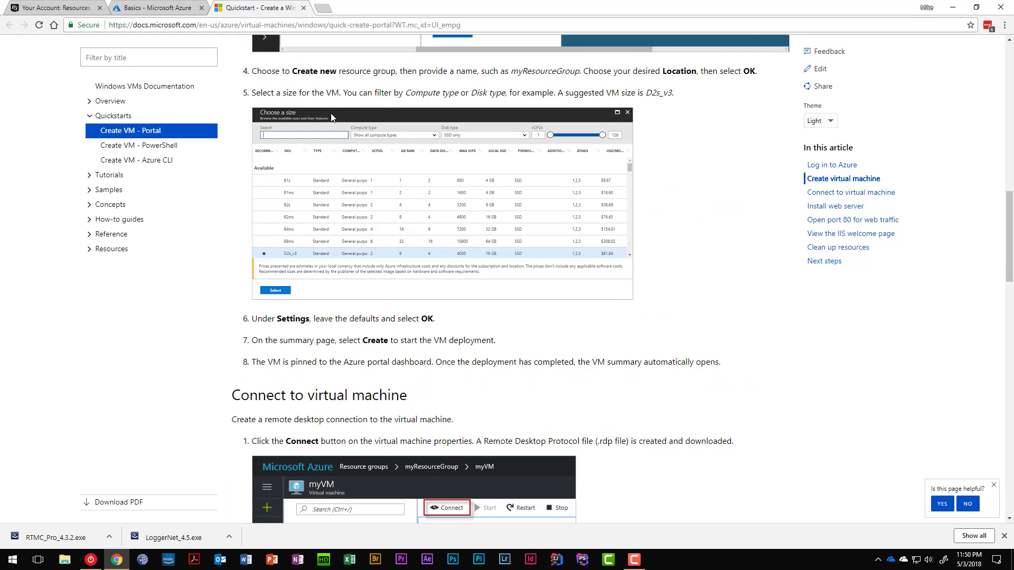
pyautogui.click(184, 8)
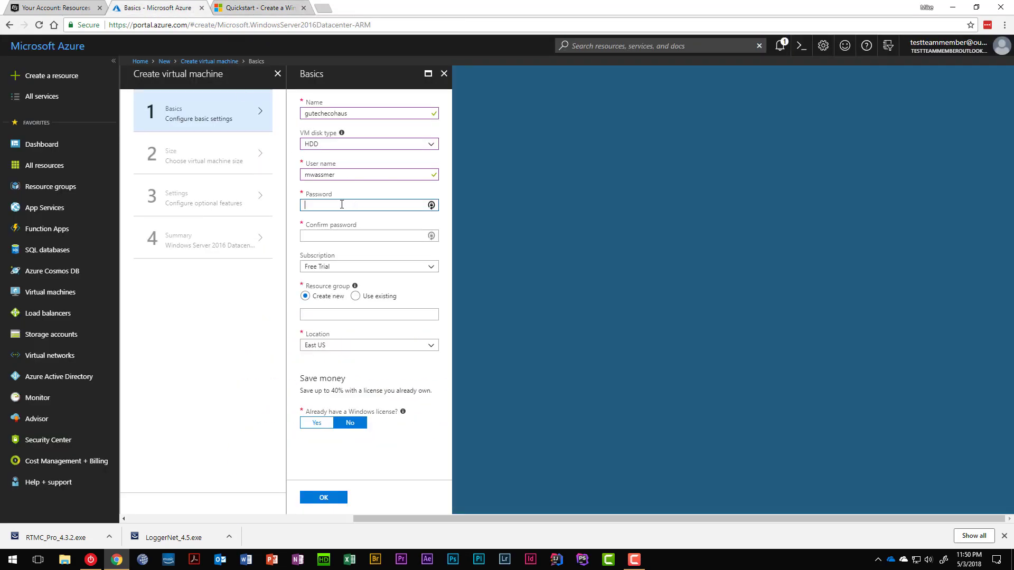
pyautogui.write('•••')
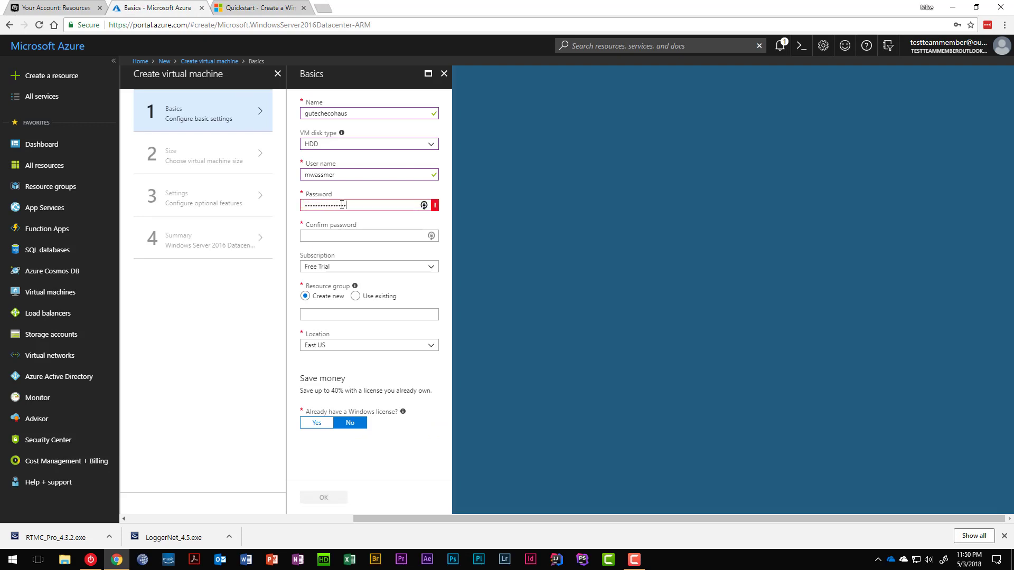
pyautogui.press('Tab')
pyautogui.doubleClick(342, 204)
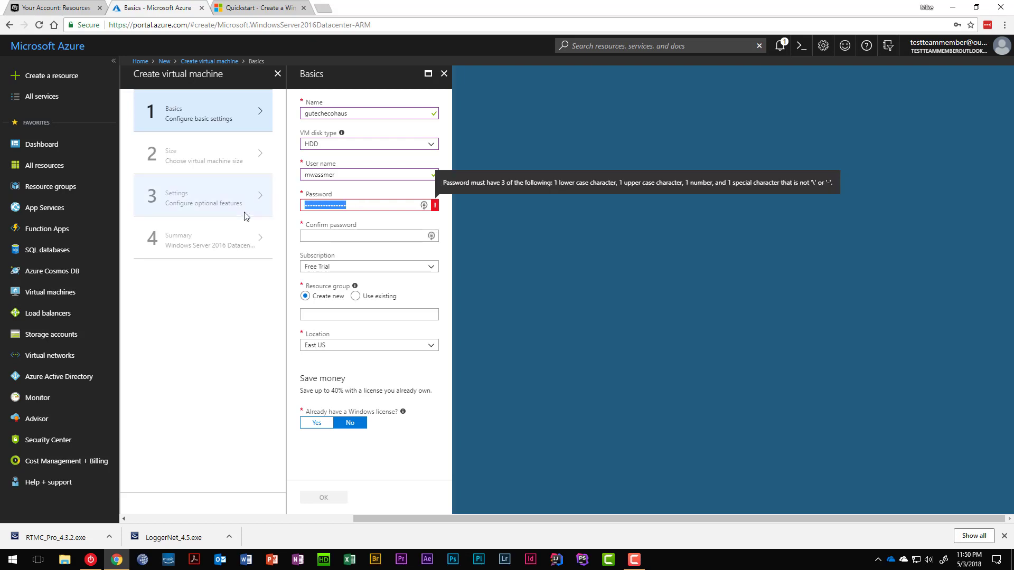
pyautogui.write('•••')
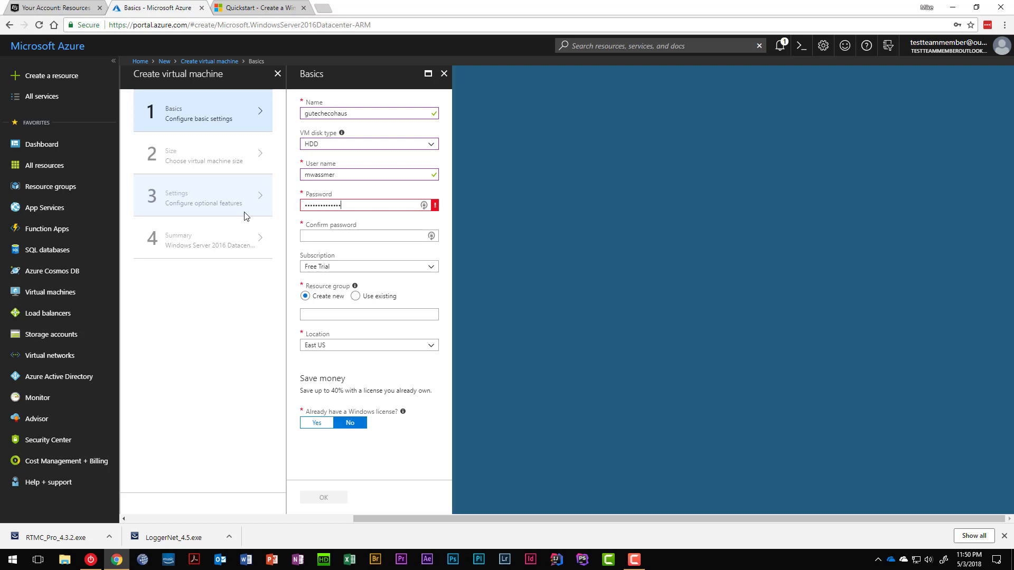
pyautogui.press('Tab')
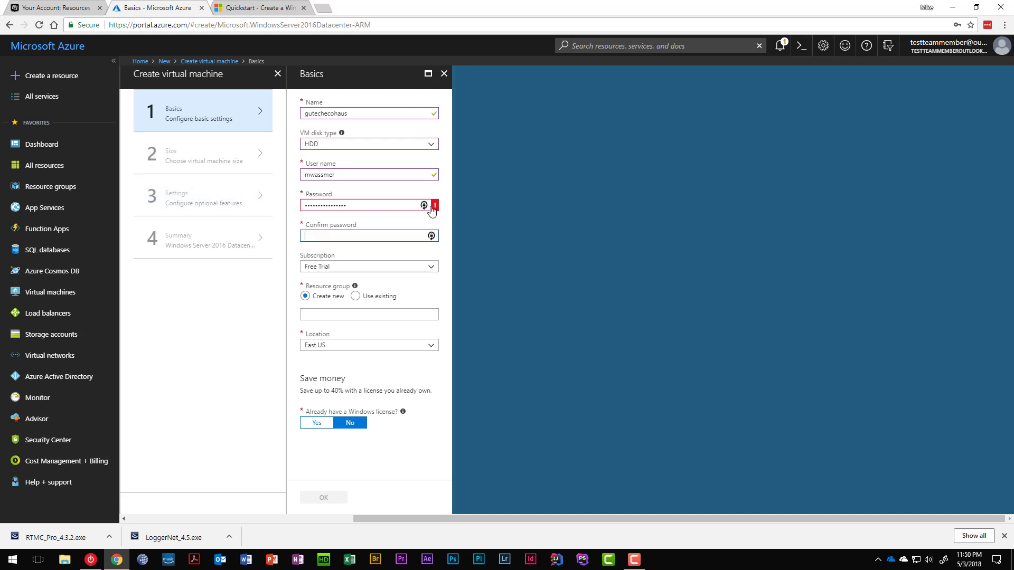
# Step: Replace the account password with one that meets the complexity rules and repeat it as the confirmation password
pyautogui.moveTo(437, 210)
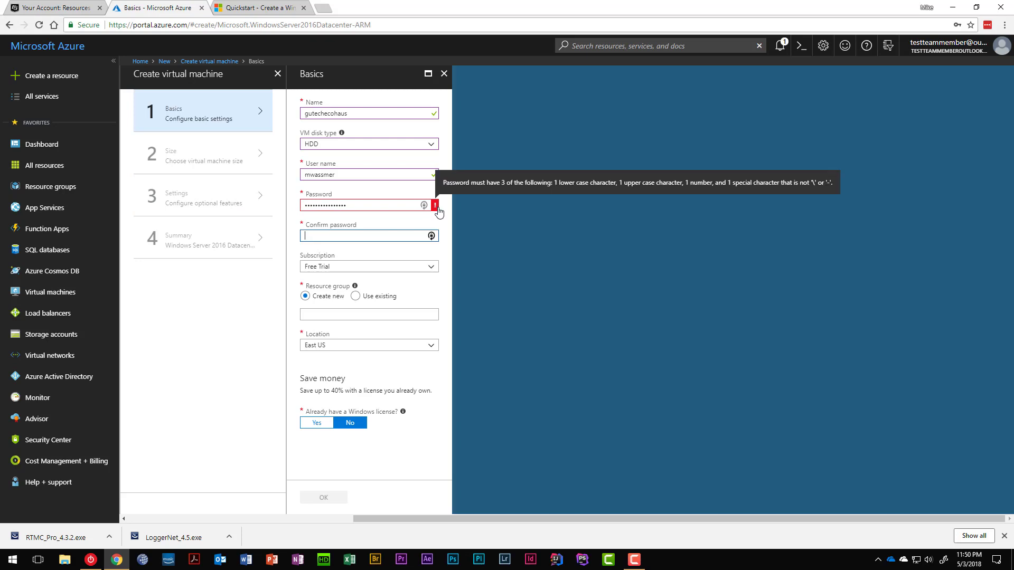
pyautogui.moveTo(387, 203); pyautogui.dragTo(207, 209)
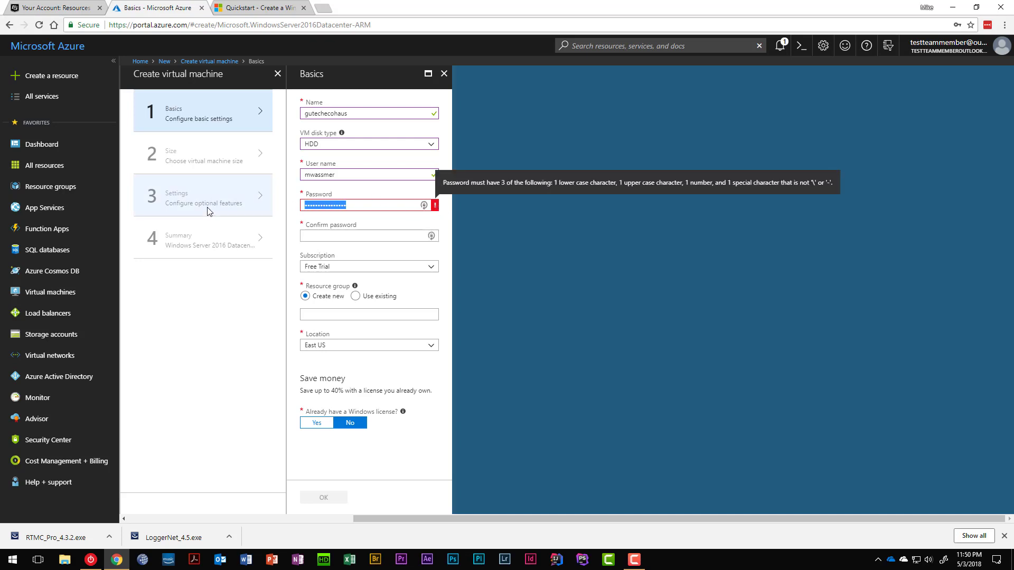
pyautogui.write('P')
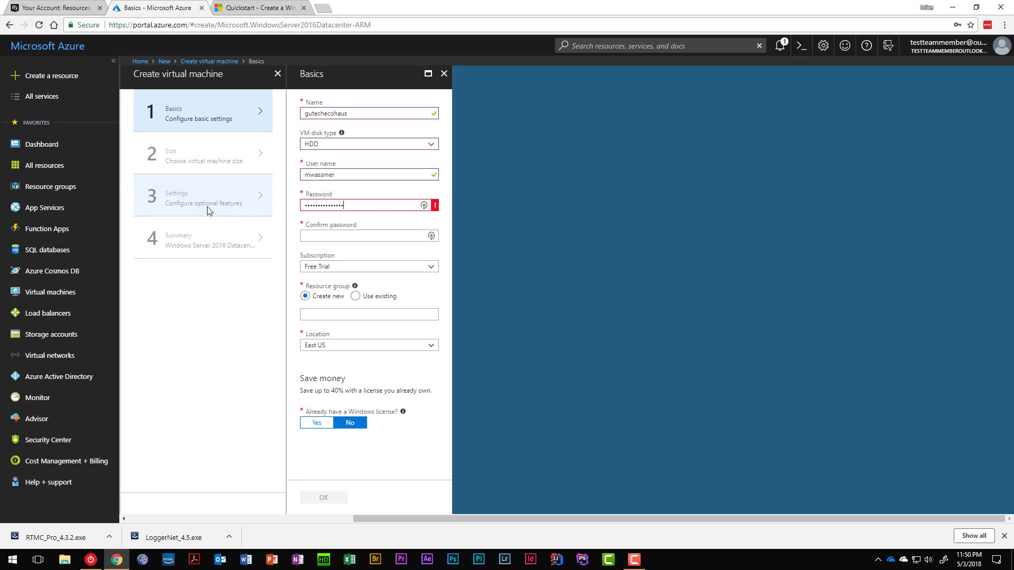
pyautogui.press('Tab')
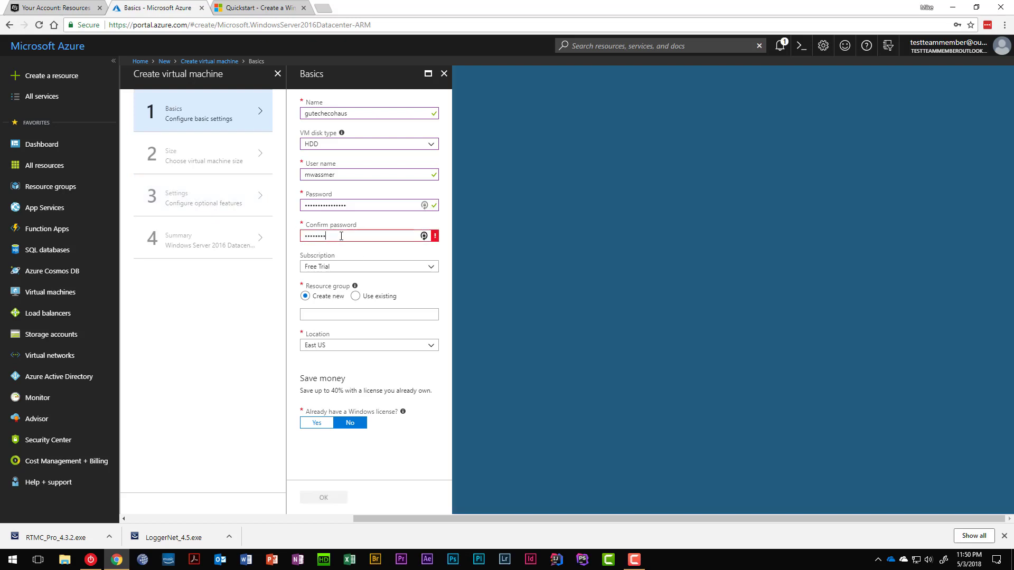
pyautogui.write('************')
pyautogui.press('Tab')
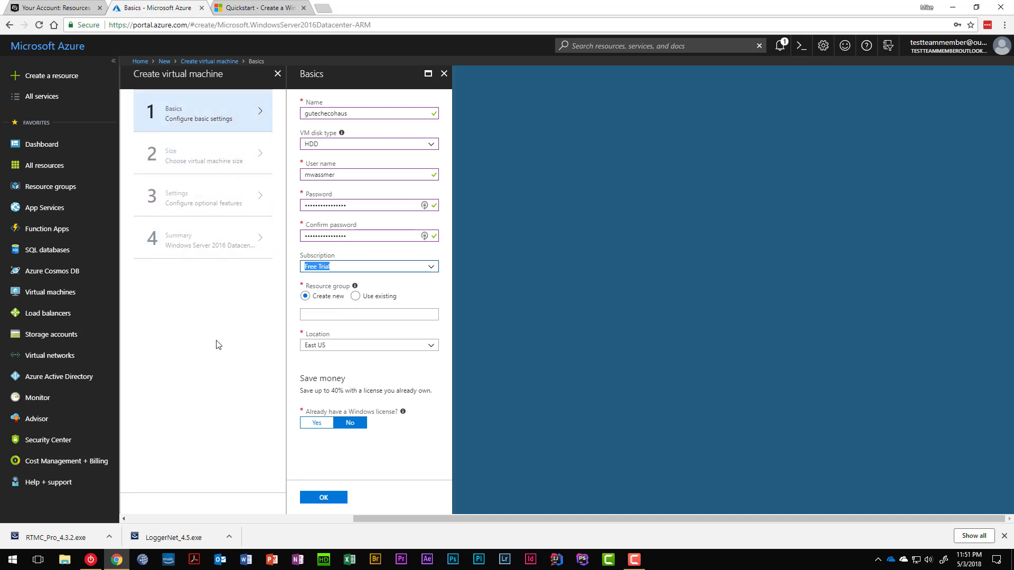
# Step: Check the guide's resource group instruction and name the new resource group gutechecohaus under the Free Trial subscription
pyautogui.click(431, 272)
pyautogui.click(431, 271)
pyautogui.click(239, 6)
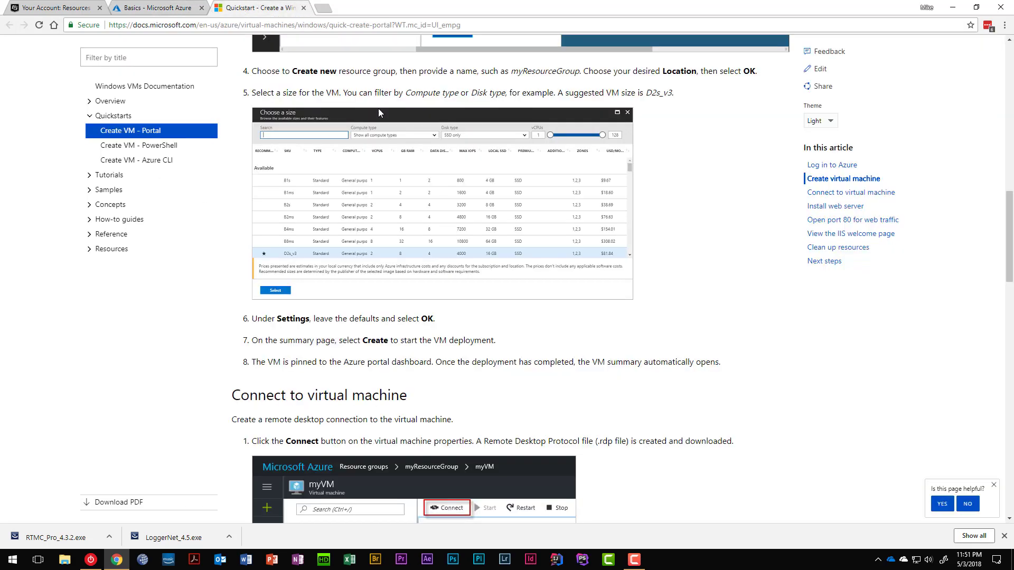
pyautogui.scroll(10, 442, 75)
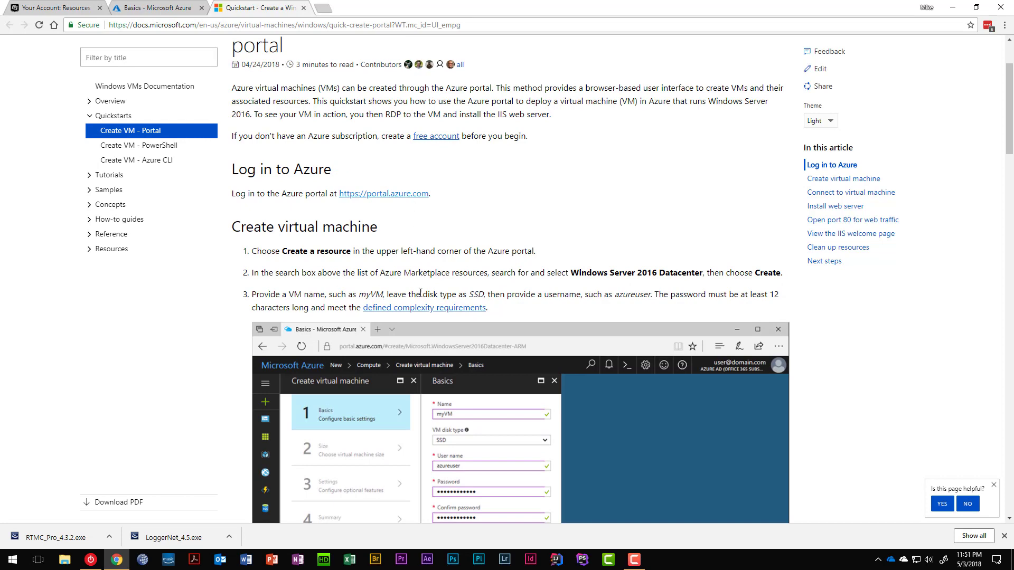
pyautogui.scroll(-12, 433, 312)
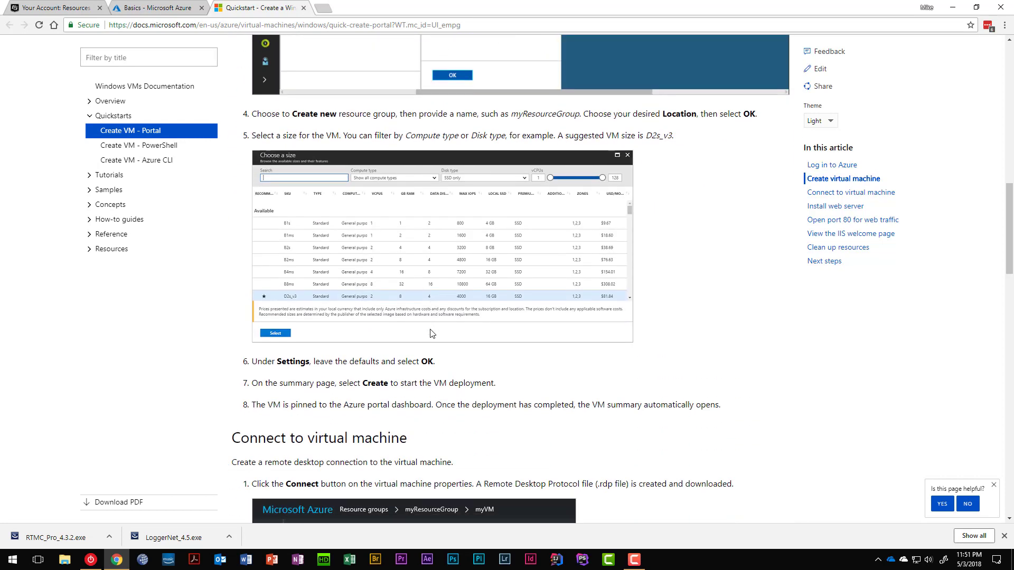
pyautogui.click(174, 9)
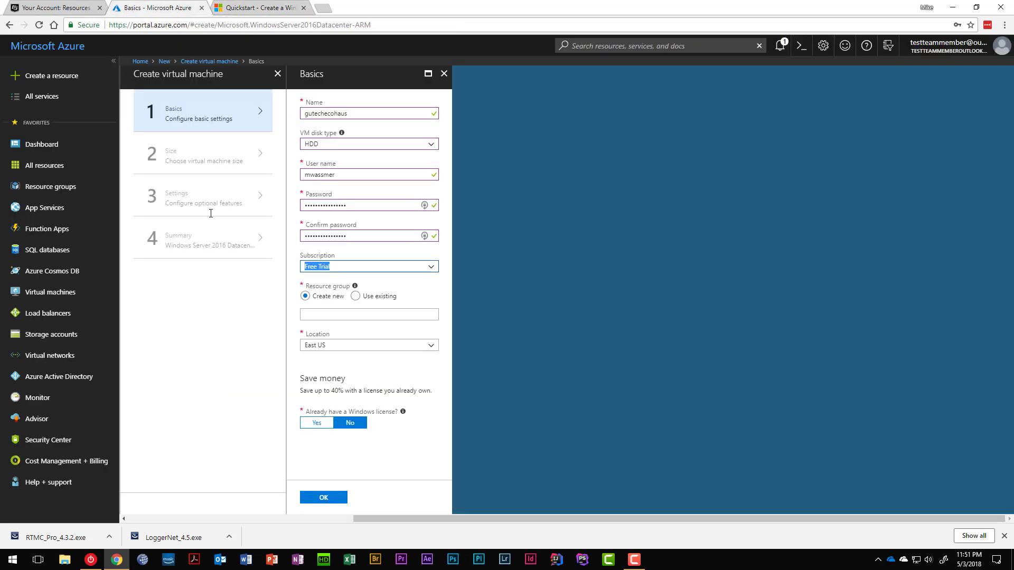
pyautogui.click(346, 314)
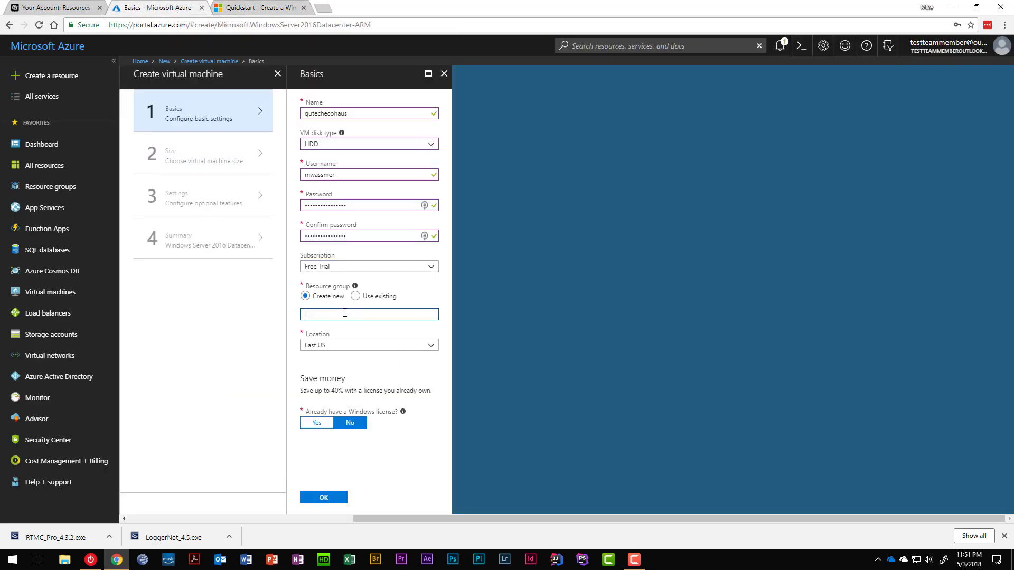
pyautogui.write('gutechecohaus')
# Step: Set the virtual machine's location to West India and confirm the basic settings
pyautogui.click(432, 355)
pyautogui.scroll(-2, 385, 285)
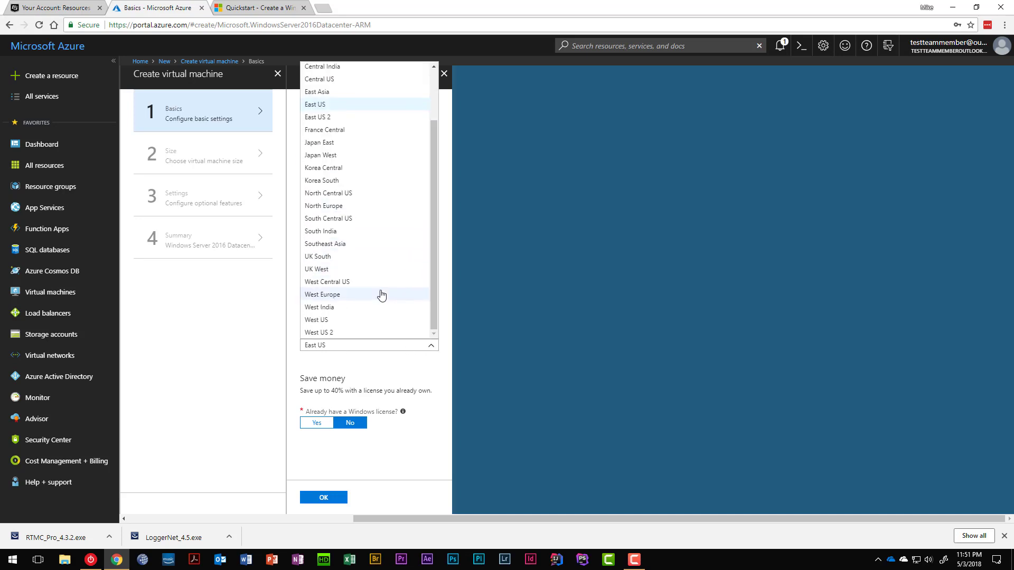
pyautogui.click(317, 307)
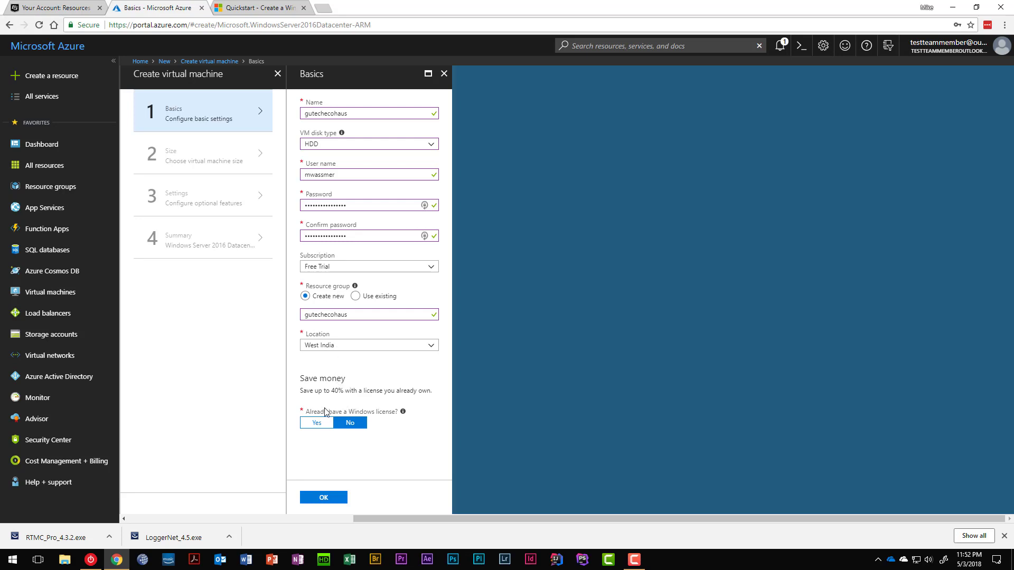
pyautogui.click(332, 499)
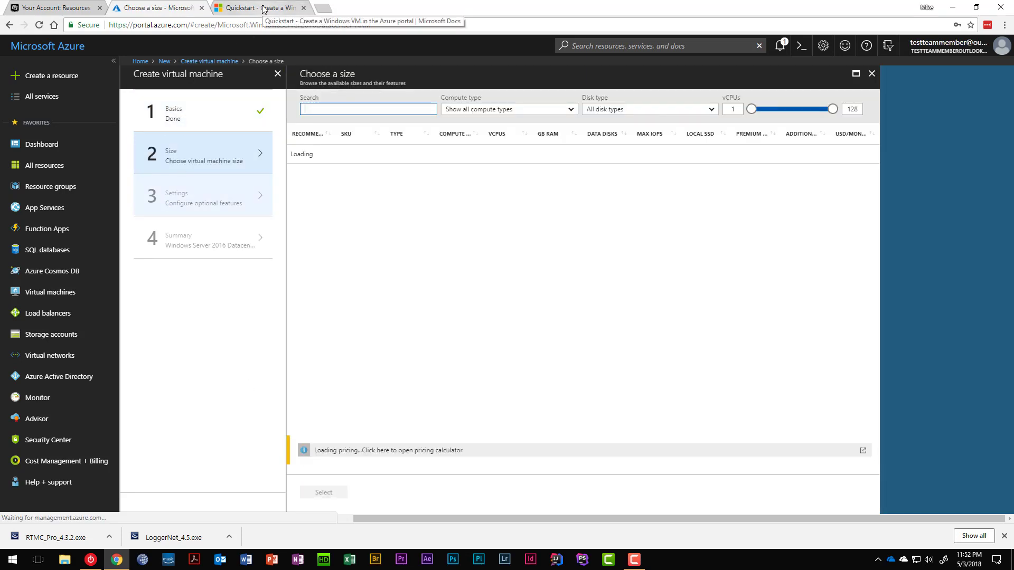
# Step: Check the guide's size advice and examine the specifications and monthly prices of the available virtual machine sizes
pyautogui.click(263, 9)
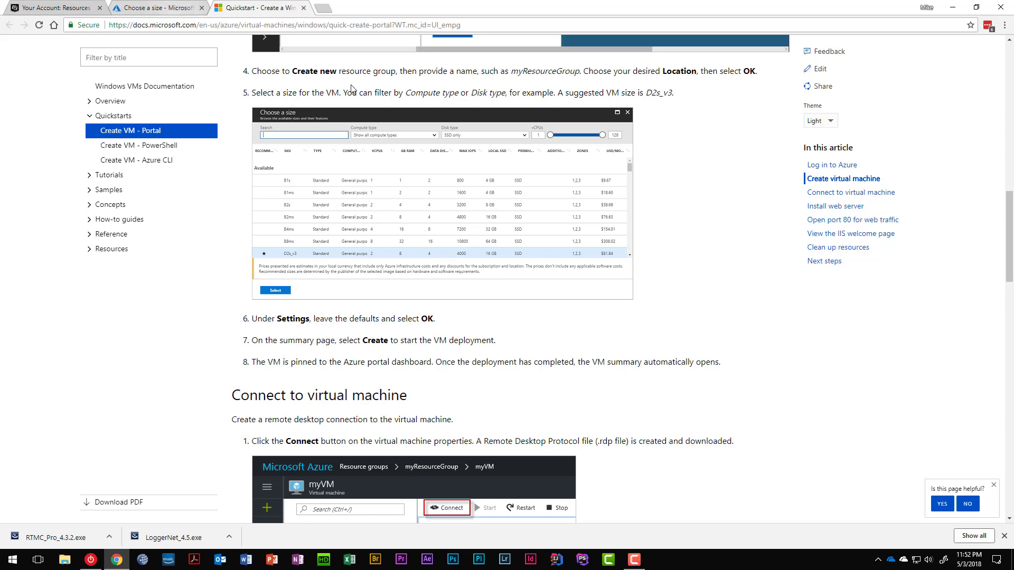
pyautogui.click(142, 7)
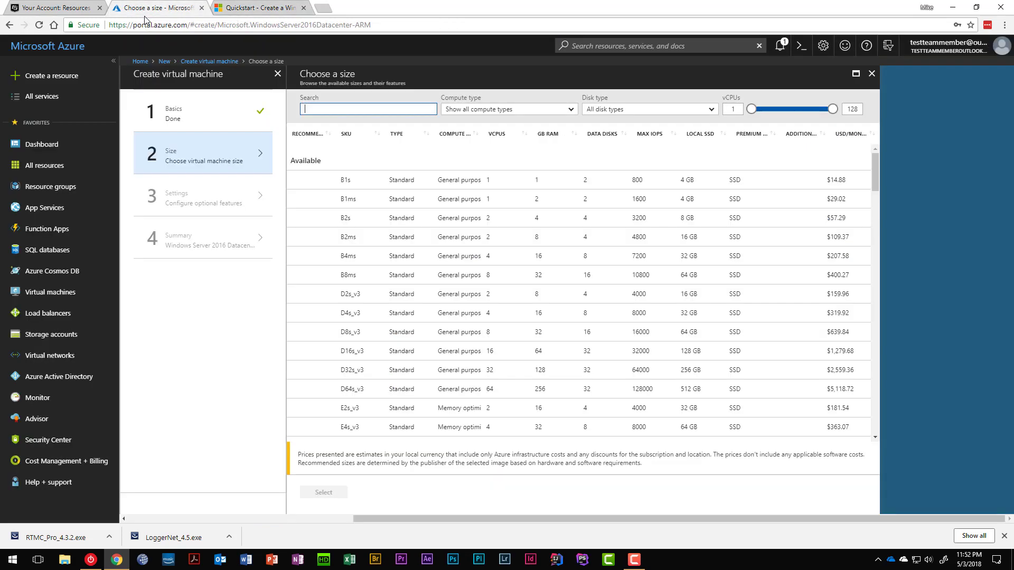
pyautogui.scroll(-3, 403, 328)
pyautogui.scroll(-10, 402, 327)
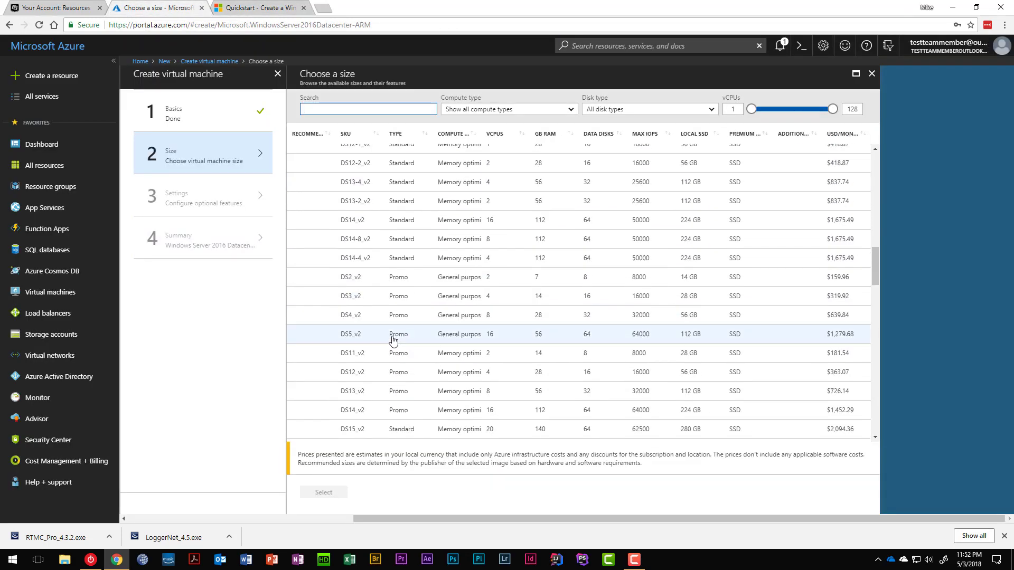
pyautogui.scroll(-8, 393, 340)
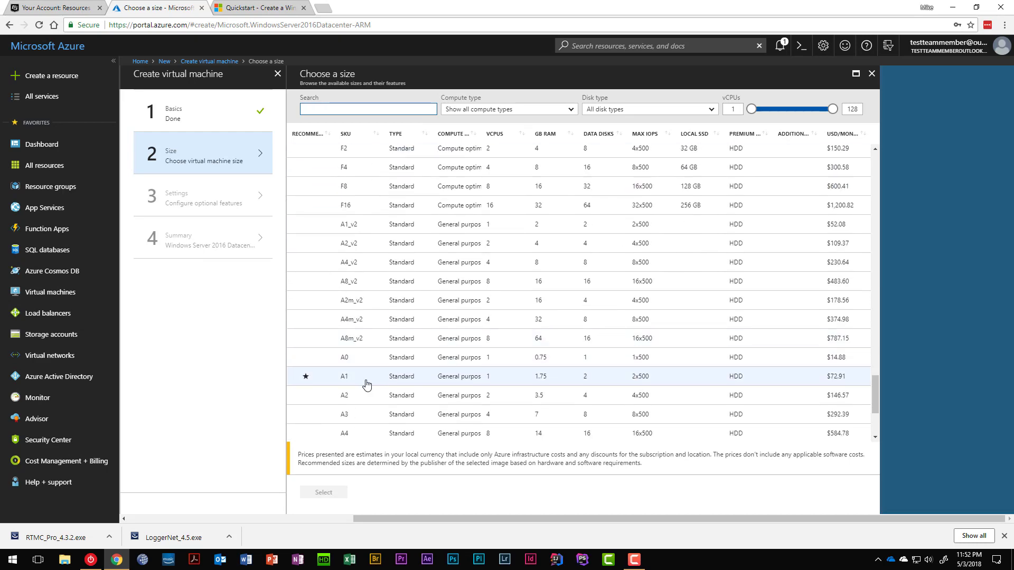
pyautogui.scroll(-3, 365, 384)
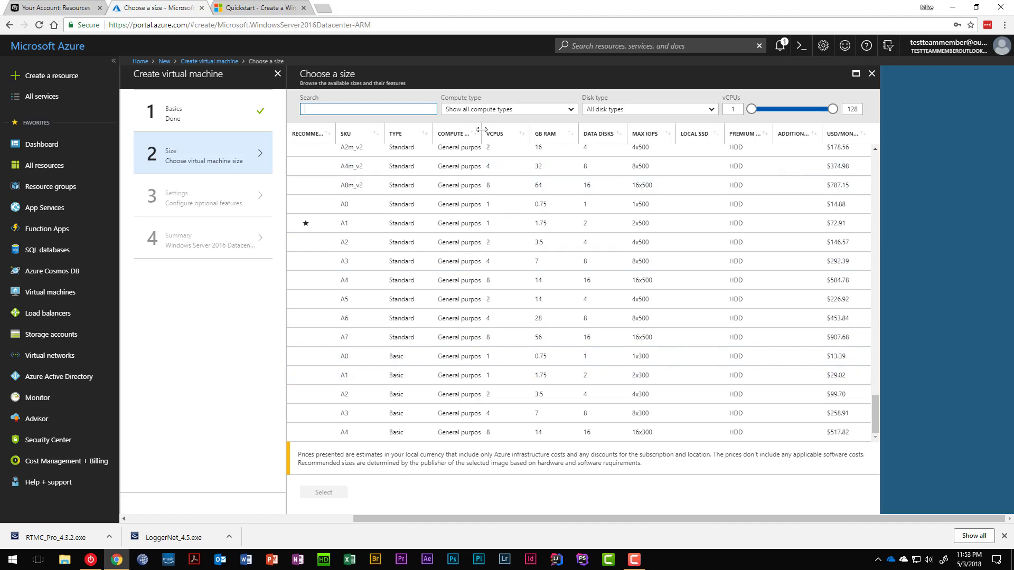
# Step: Widen the Compute Type column and choose the Basic A1 size for the virtual machine
pyautogui.moveTo(481, 130); pyautogui.dragTo(518, 130)
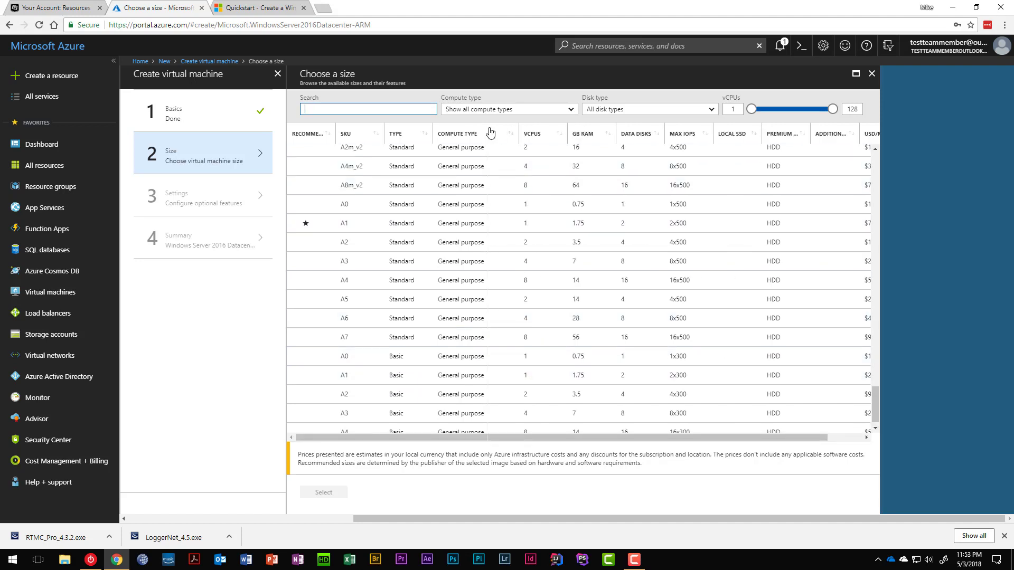
pyautogui.moveTo(489, 128); pyautogui.dragTo(494, 129)
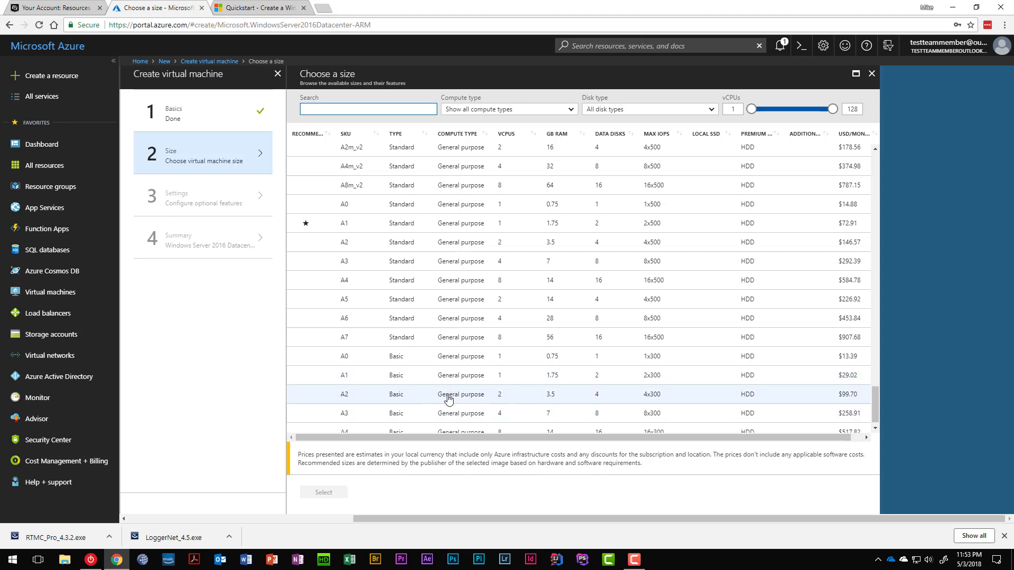
pyautogui.click(351, 379)
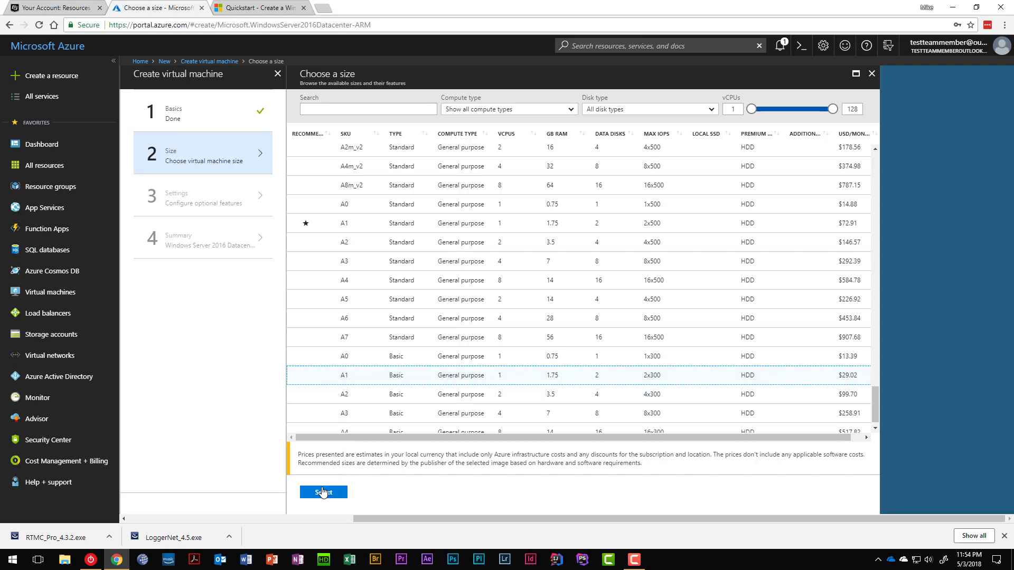
pyautogui.click(322, 493)
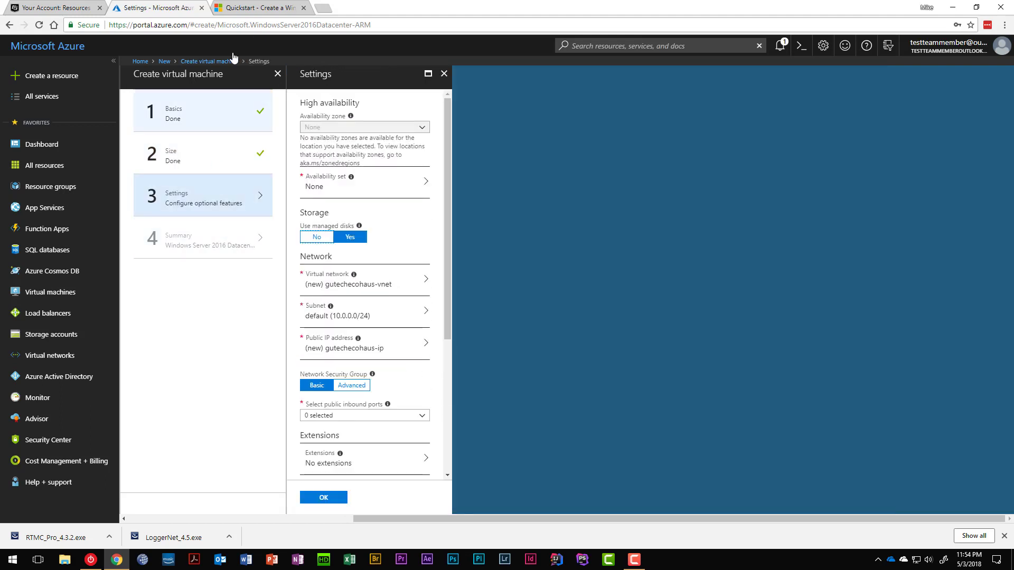
# Step: Check the guide's Settings instruction and try to accept the default optional settings
pyautogui.click(255, 7)
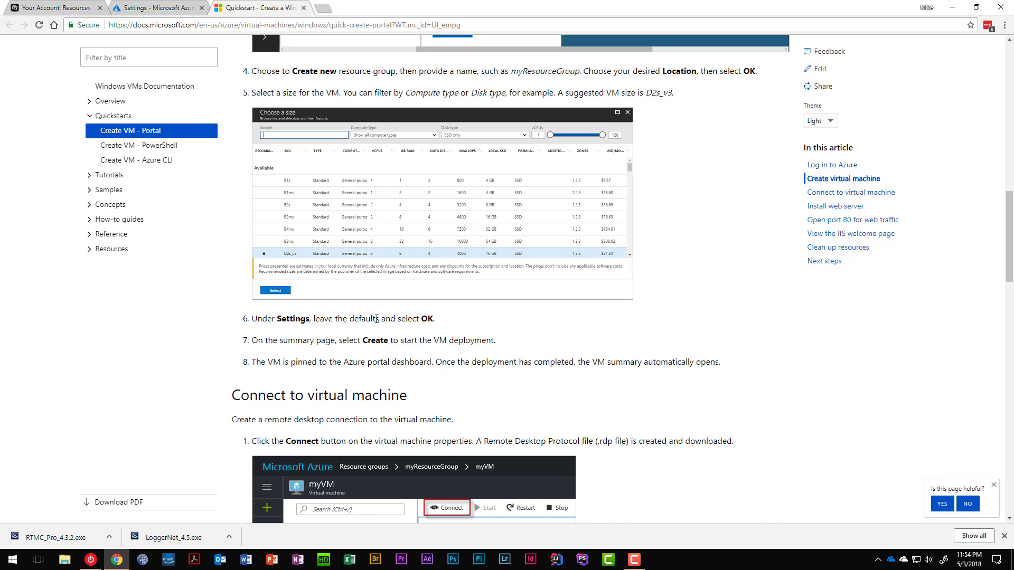
pyautogui.click(153, 8)
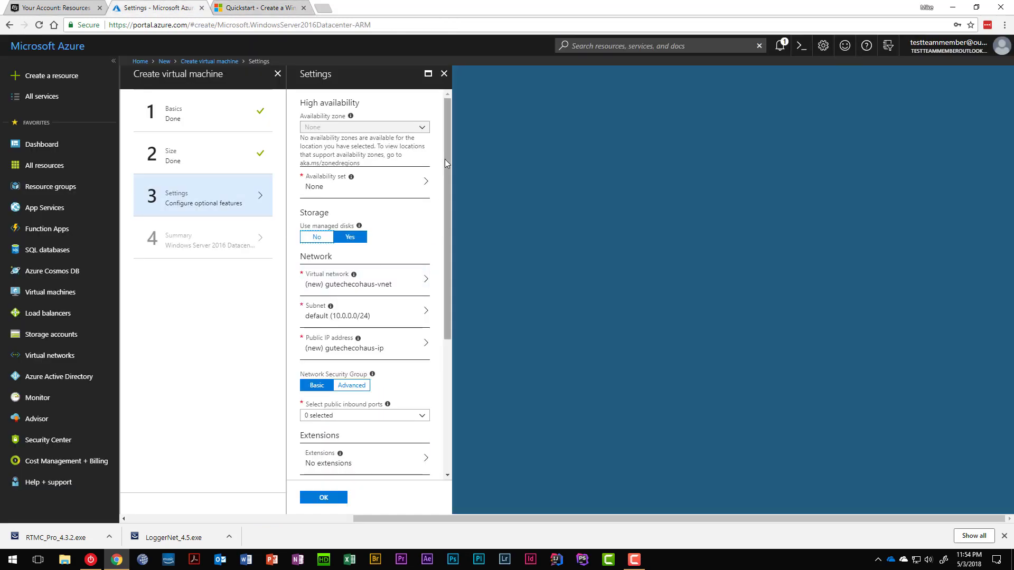
pyautogui.moveTo(445, 156); pyautogui.dragTo(461, 294)
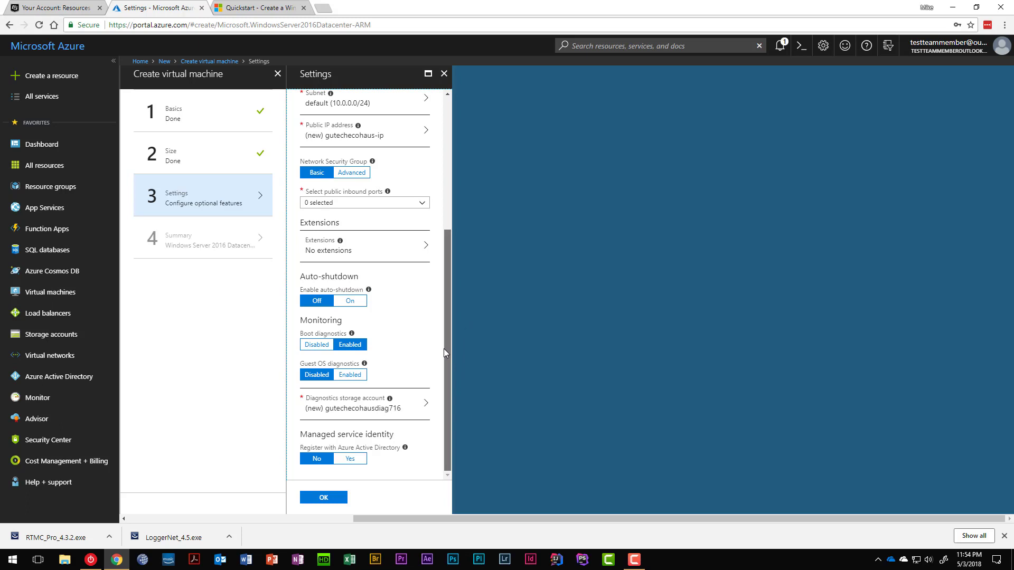
pyautogui.click(338, 497)
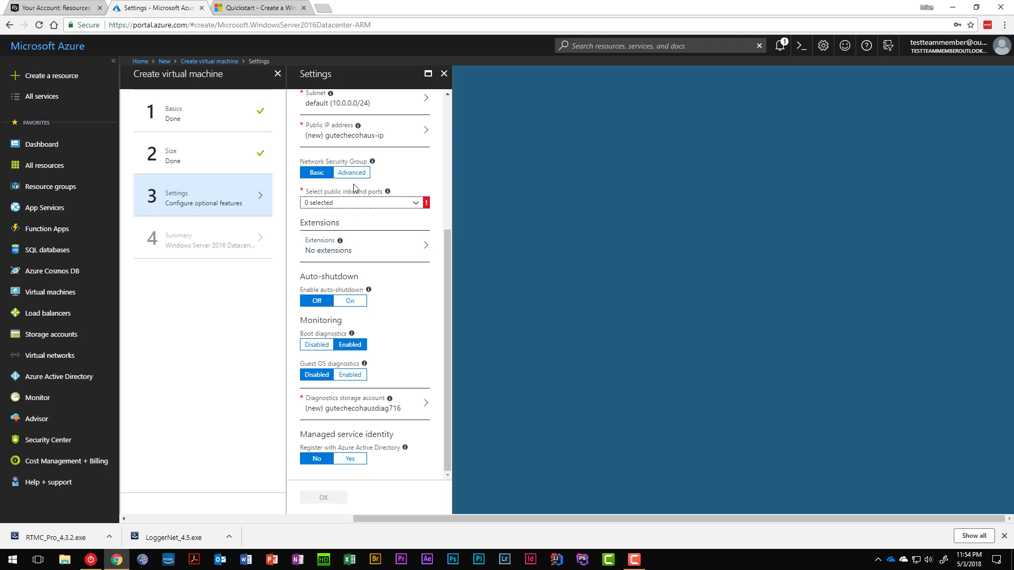
# Step: Allow HTTP, HTTPS, SSH (22) and RDP (3389) as public inbound ports and confirm the optional settings
pyautogui.click(349, 205)
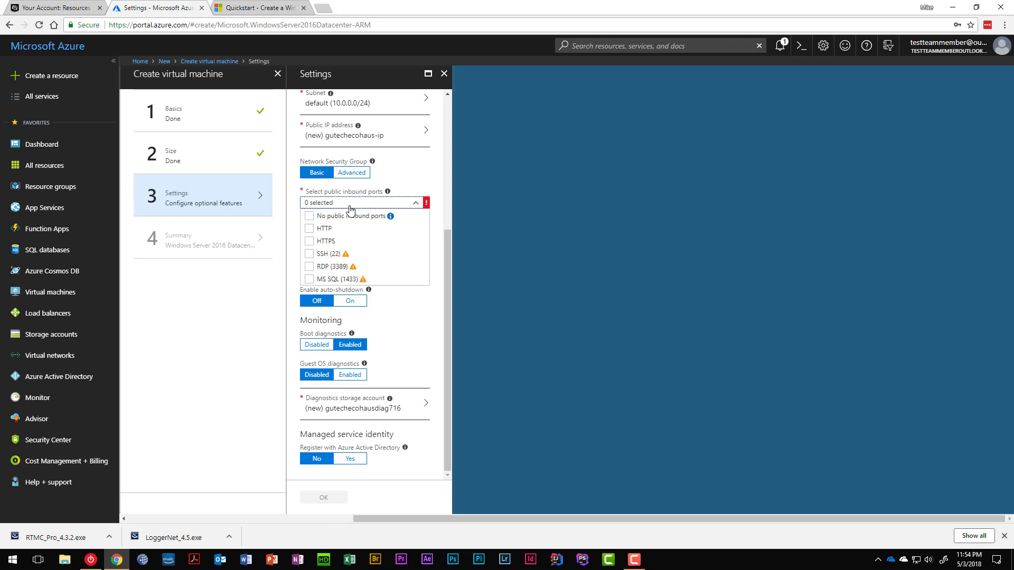
pyautogui.click(310, 242)
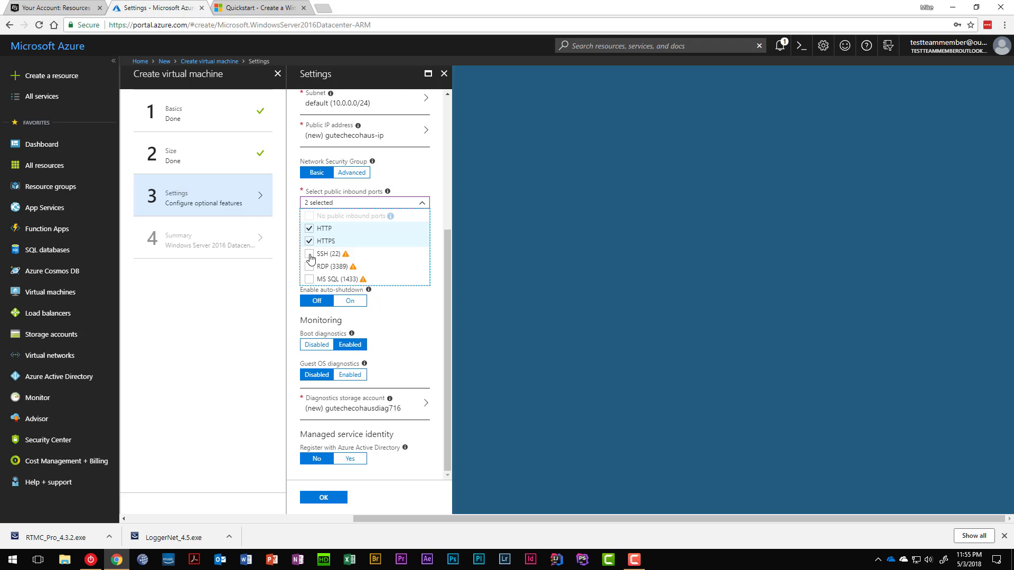
pyautogui.click(310, 255)
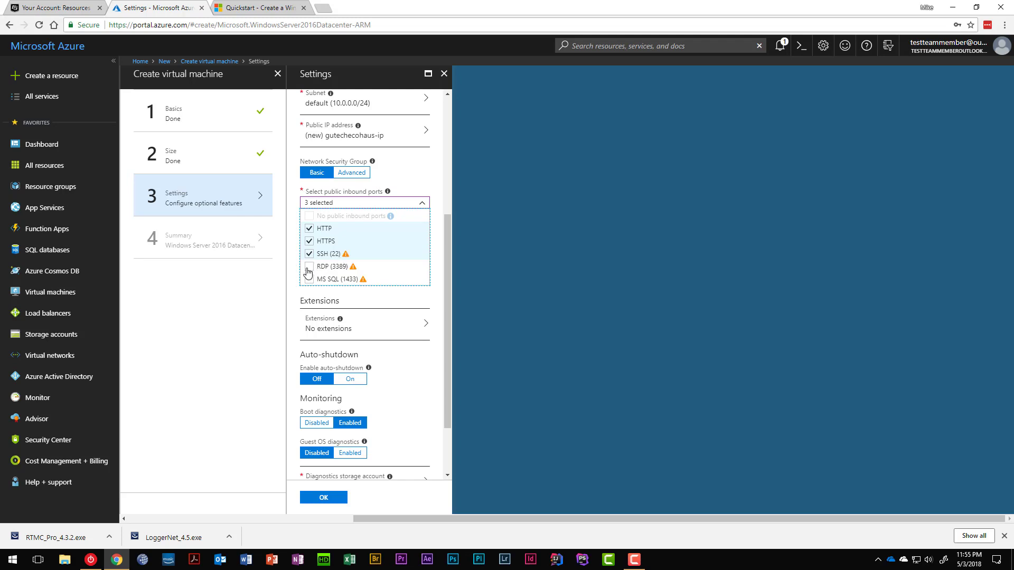
pyautogui.click(309, 268)
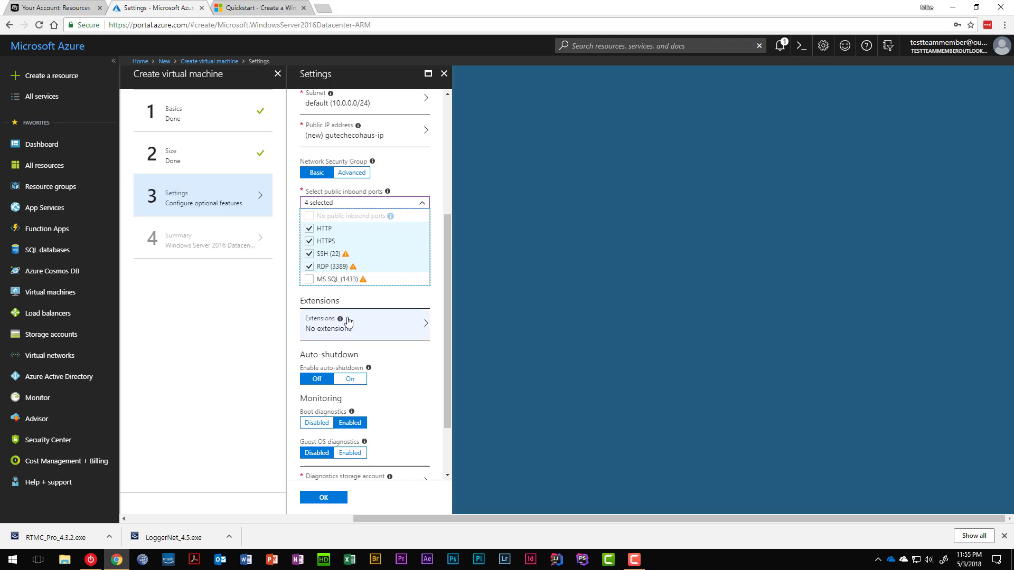
pyautogui.click(450, 283)
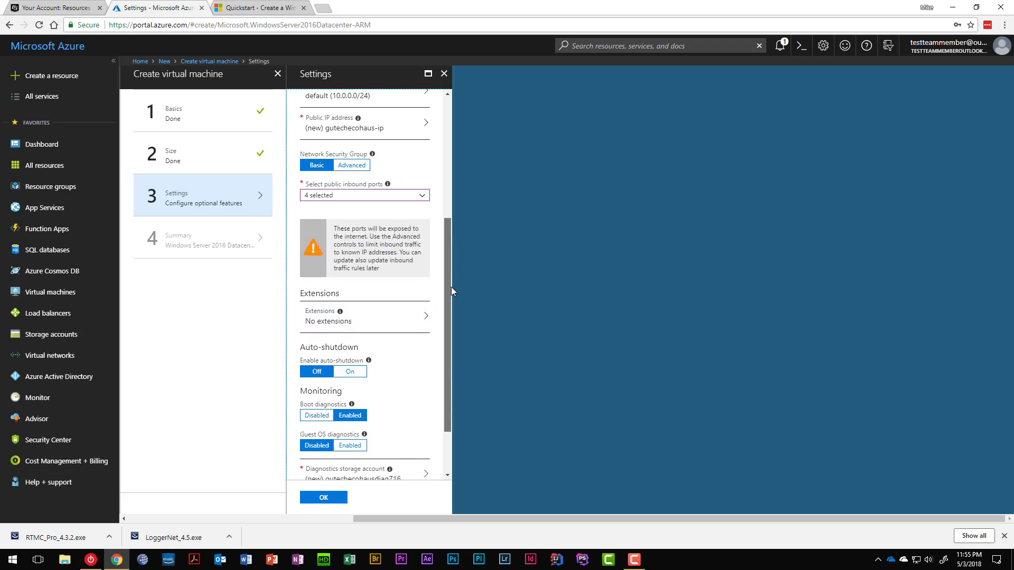
pyautogui.scroll(-3, 451, 290)
pyautogui.click(335, 497)
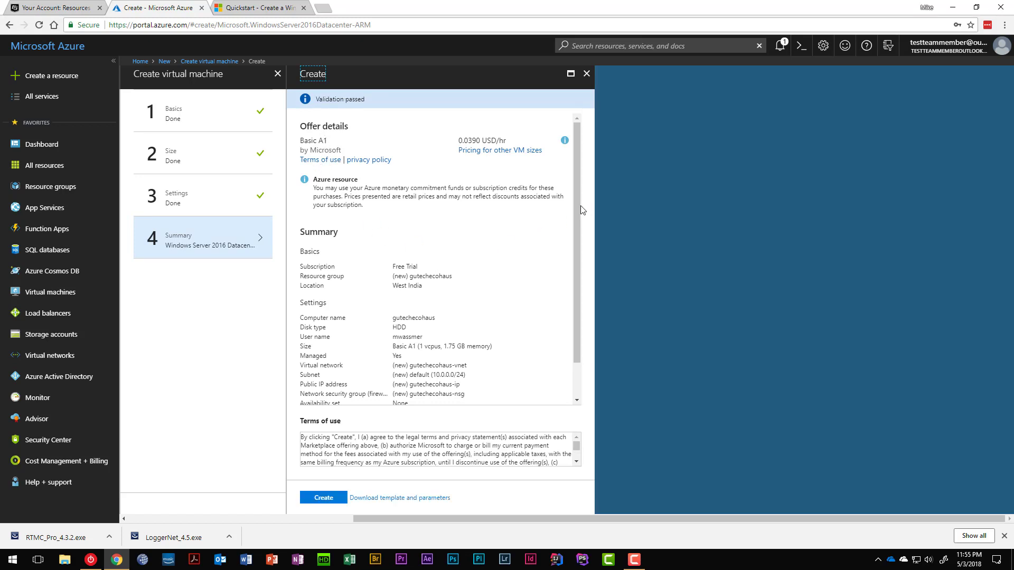
# Step: Review the summary and the deployment template, and create the virtual machine
pyautogui.scroll(-2, 576, 213)
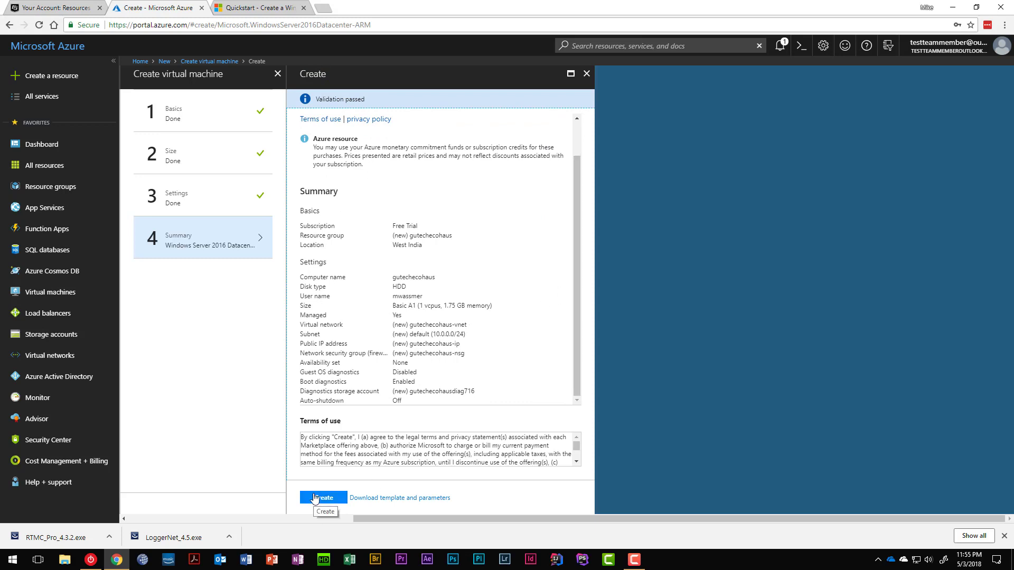
pyautogui.click(384, 499)
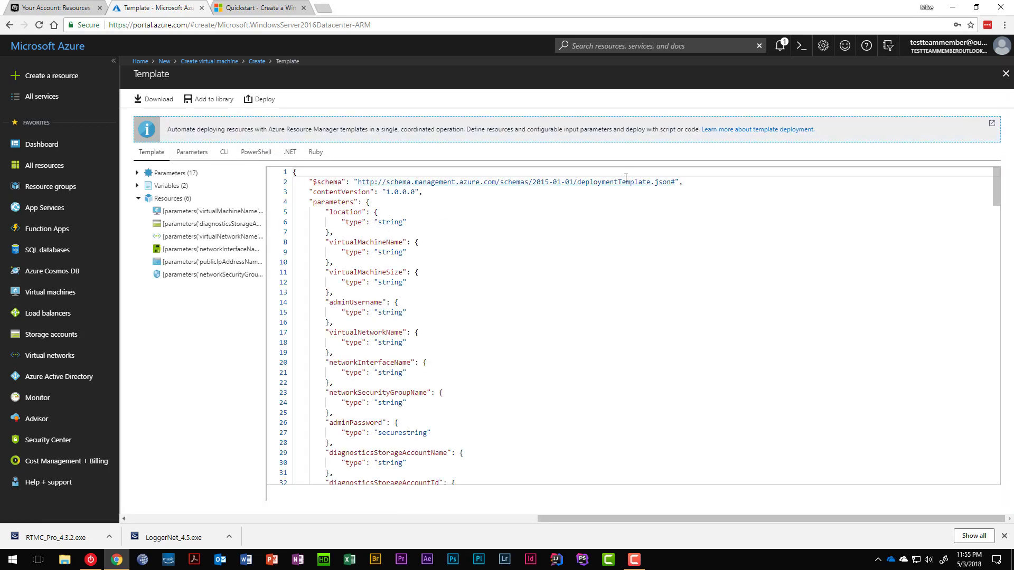
pyautogui.moveTo(997, 180); pyautogui.dragTo(996, 181)
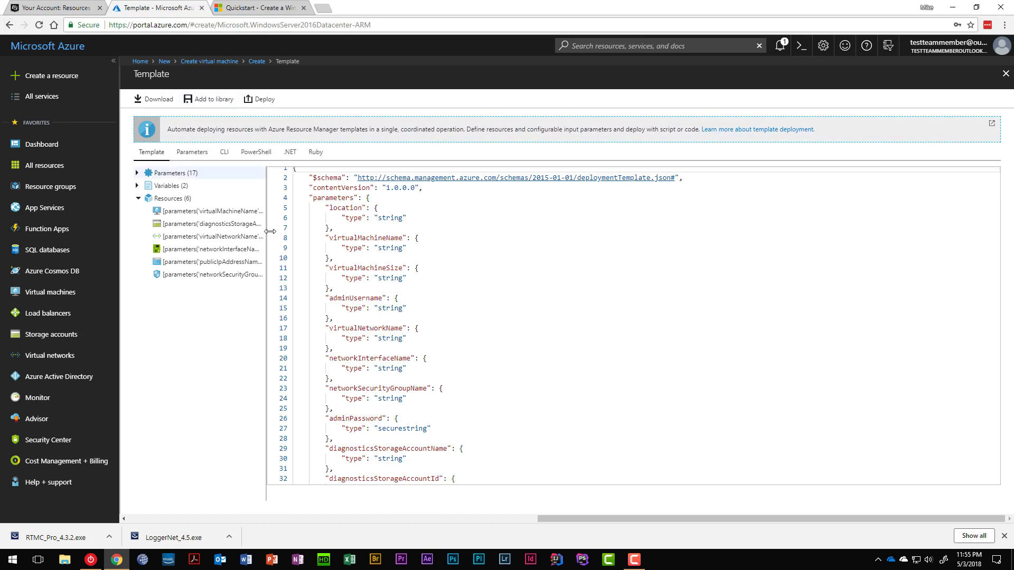
pyautogui.click(1004, 74)
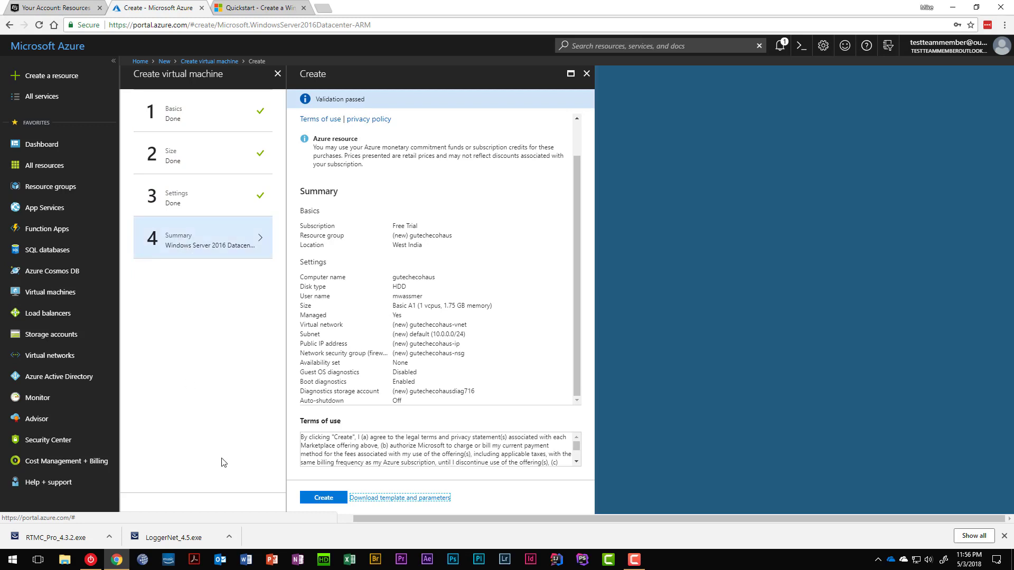
pyautogui.click(332, 499)
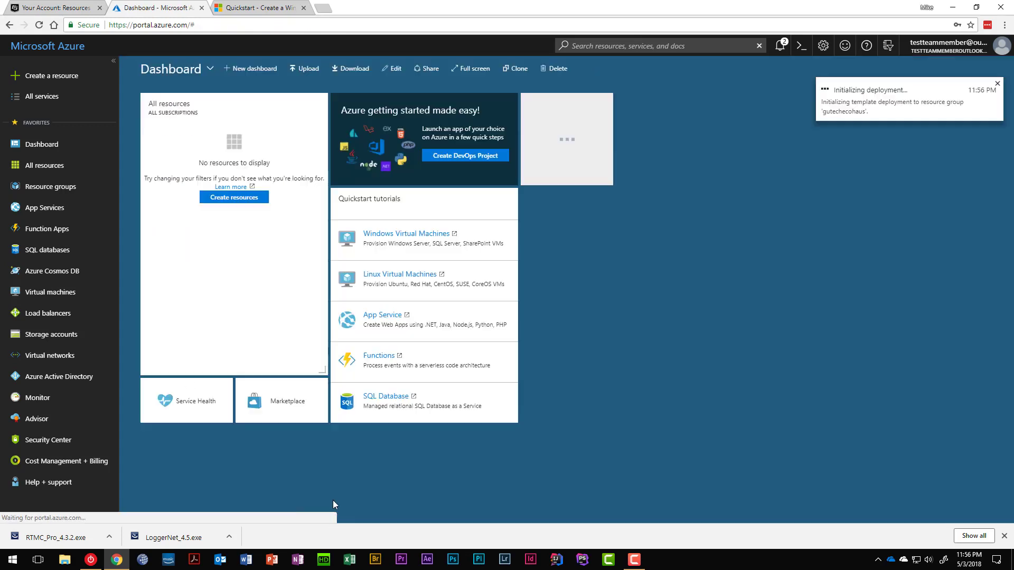